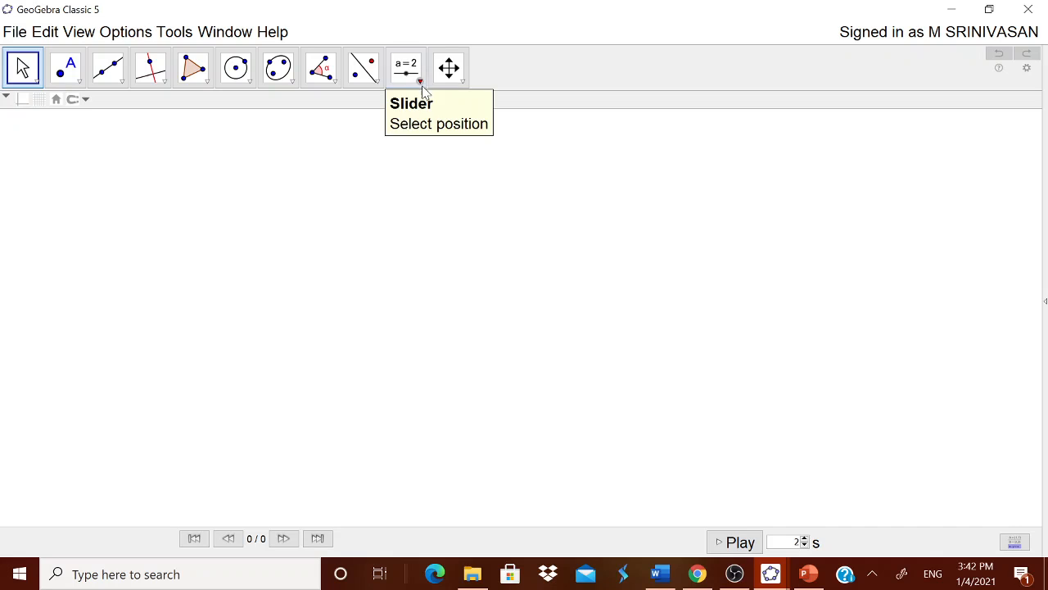
Insert the text IRREGULAR PRISMS as a title and move it to the upper-left area of the drawing.
click(407, 67)
click(427, 141)
click(447, 191)
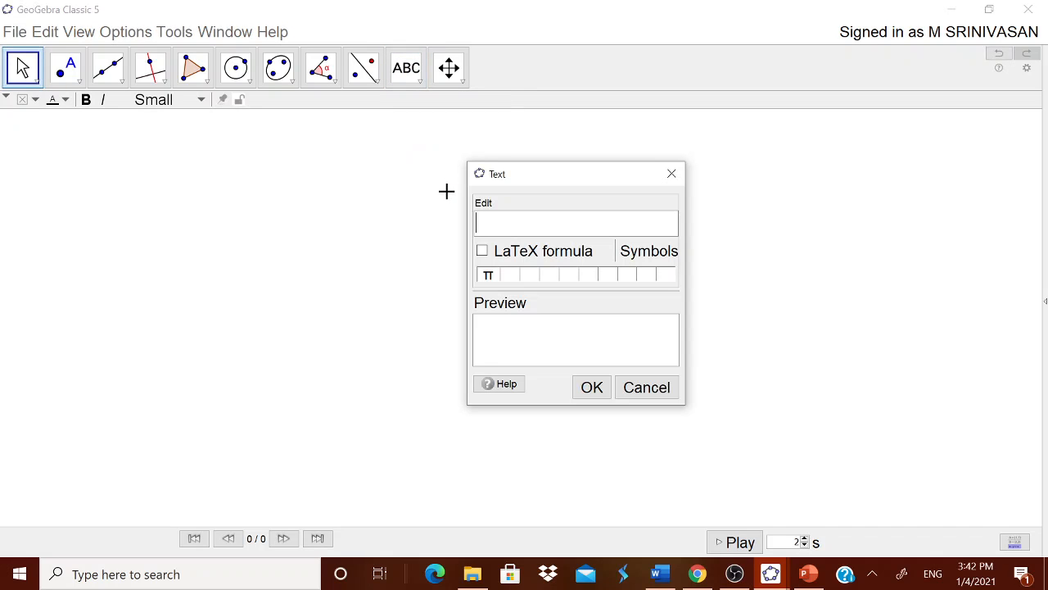
text(IRREGUALR)
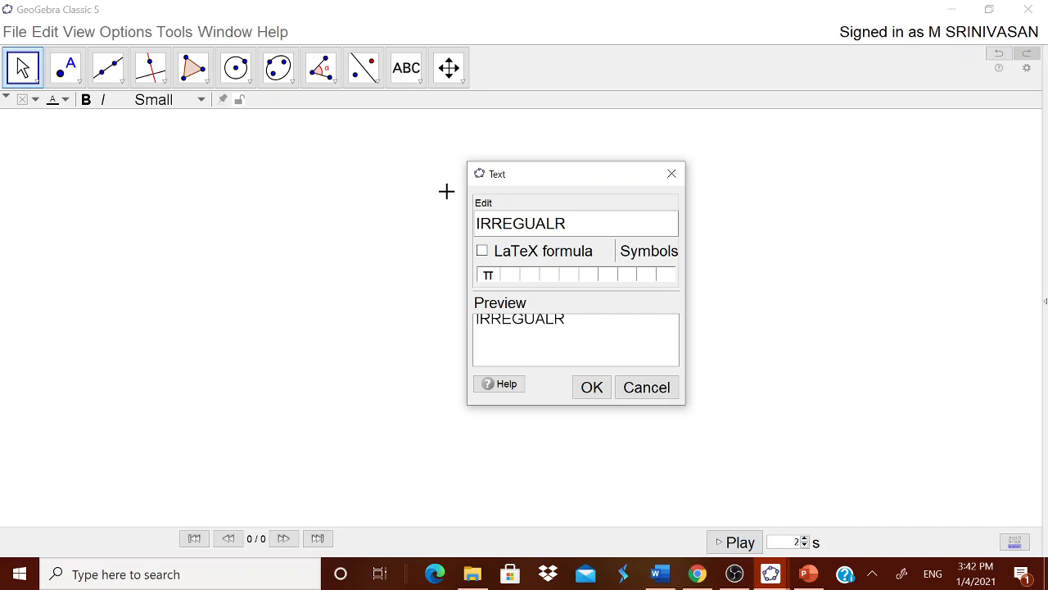
key(BackSpace)
key(BackSpace)
key(BackSpace)
text(LAR PRI)
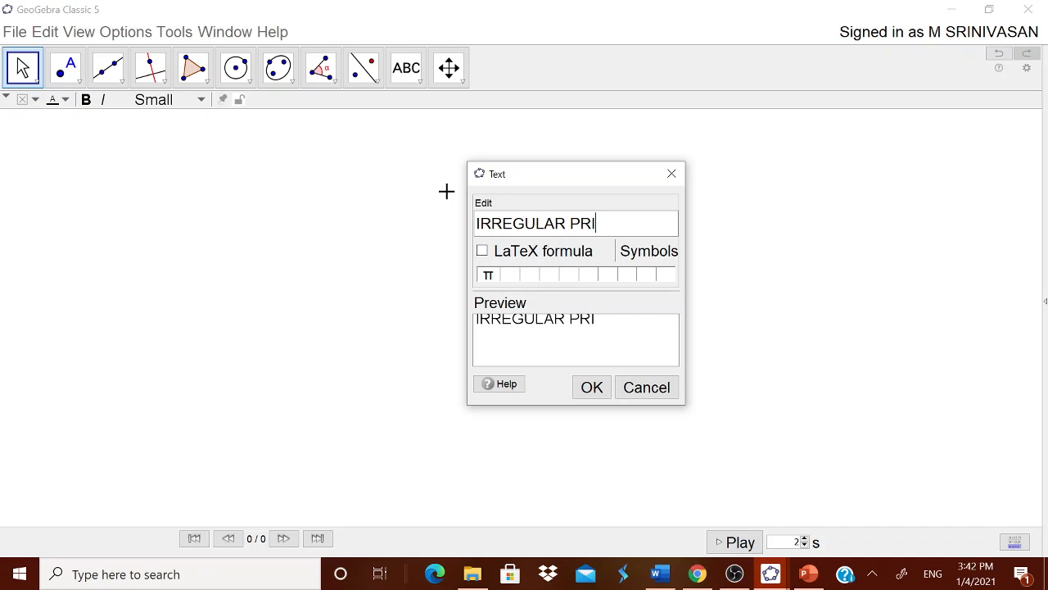
text(SM)
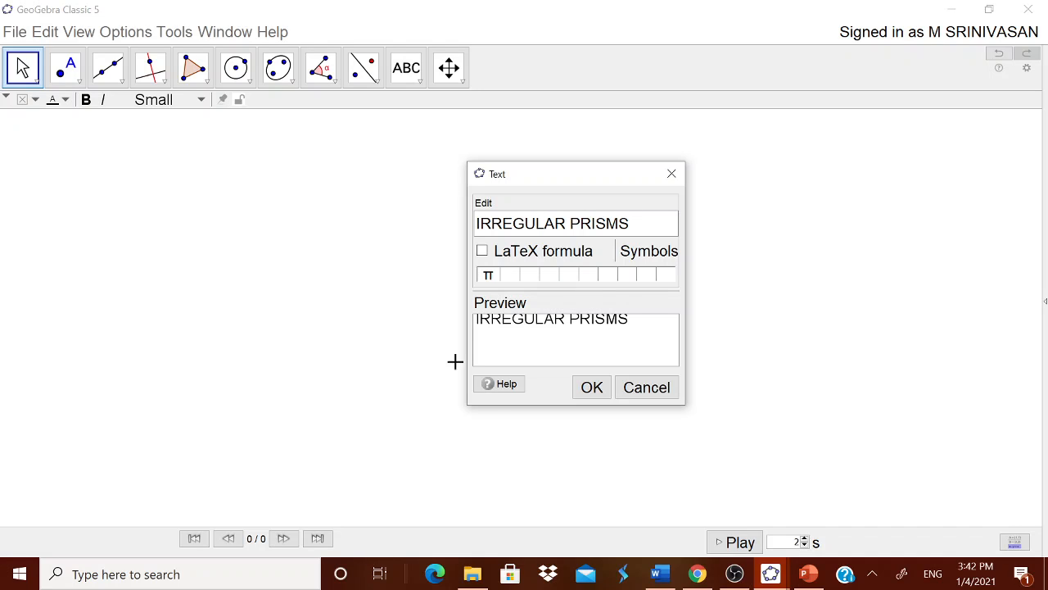
text(S)
click(592, 388)
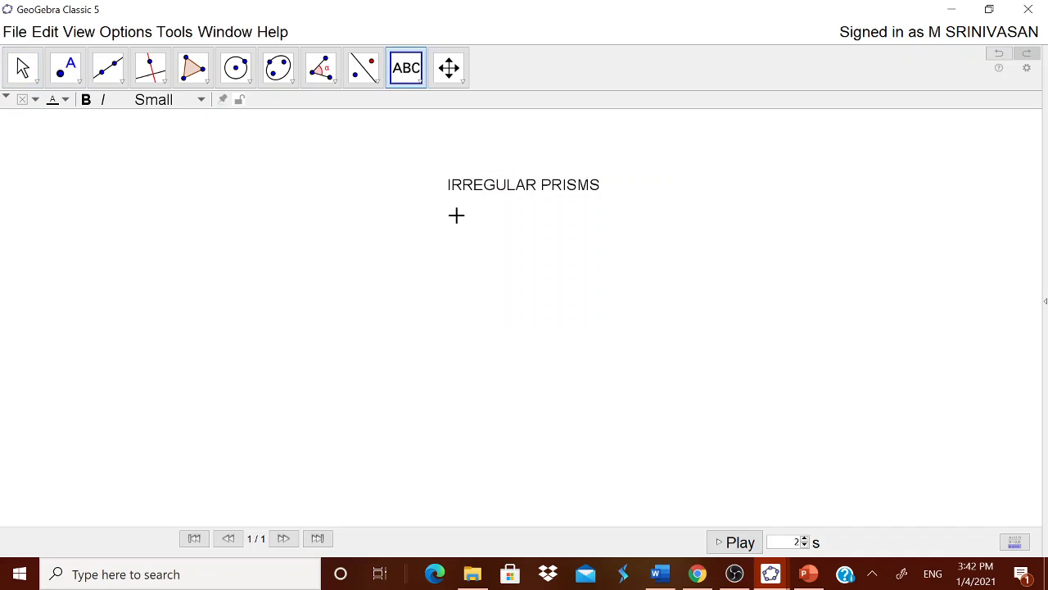
drag(480, 196, 107, 156)
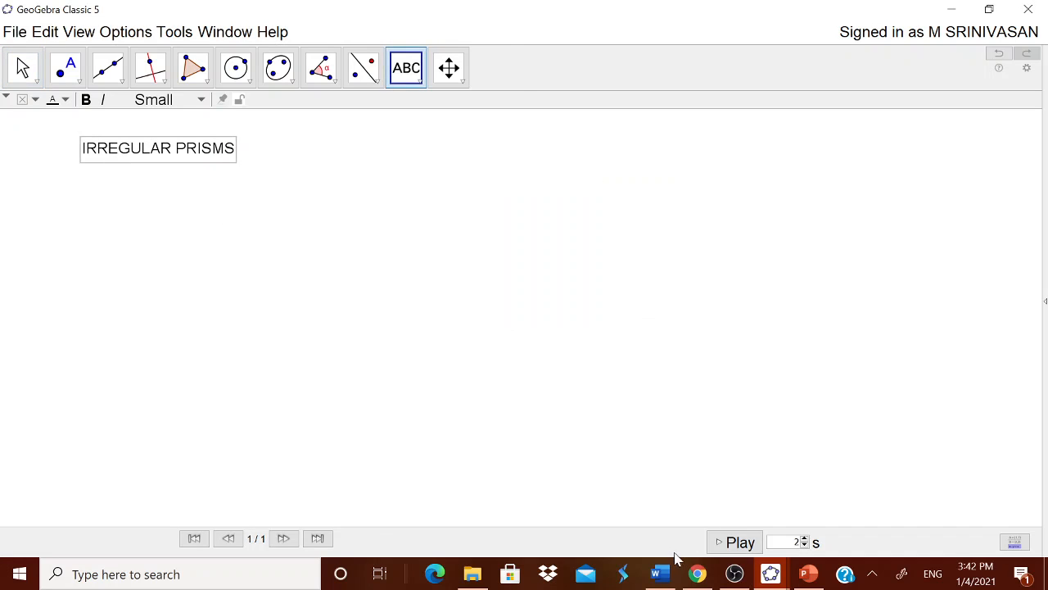
Copy the two-line prism definition from NOTES.docx in Word into a new GeoGebra text placed under the title.
click(659, 573)
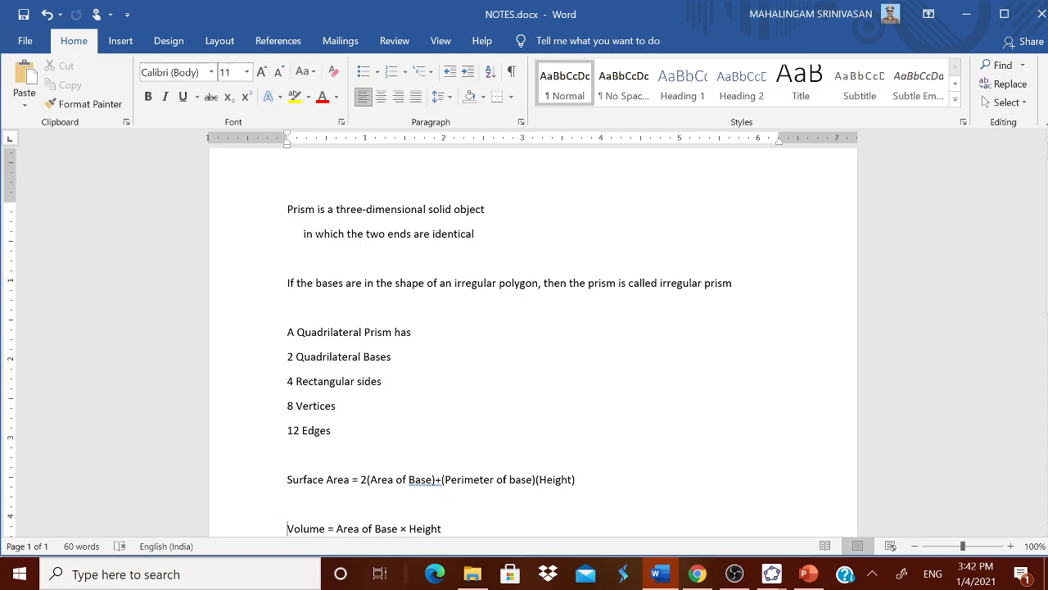
drag(287, 209, 529, 237)
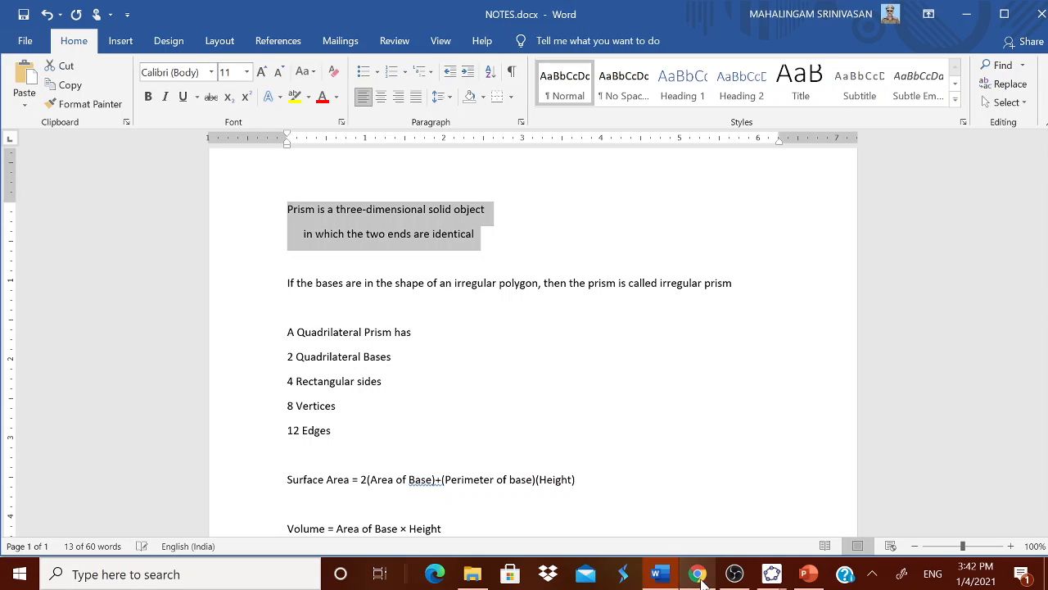
mouse_move(772, 573)
click(824, 533)
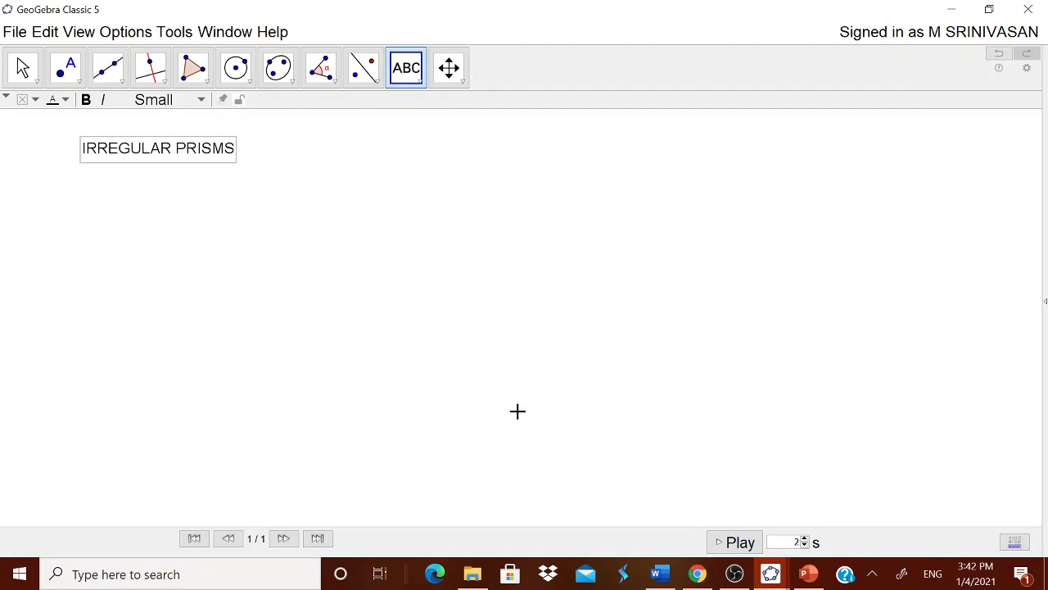
click(501, 403)
key(ctrl+v)
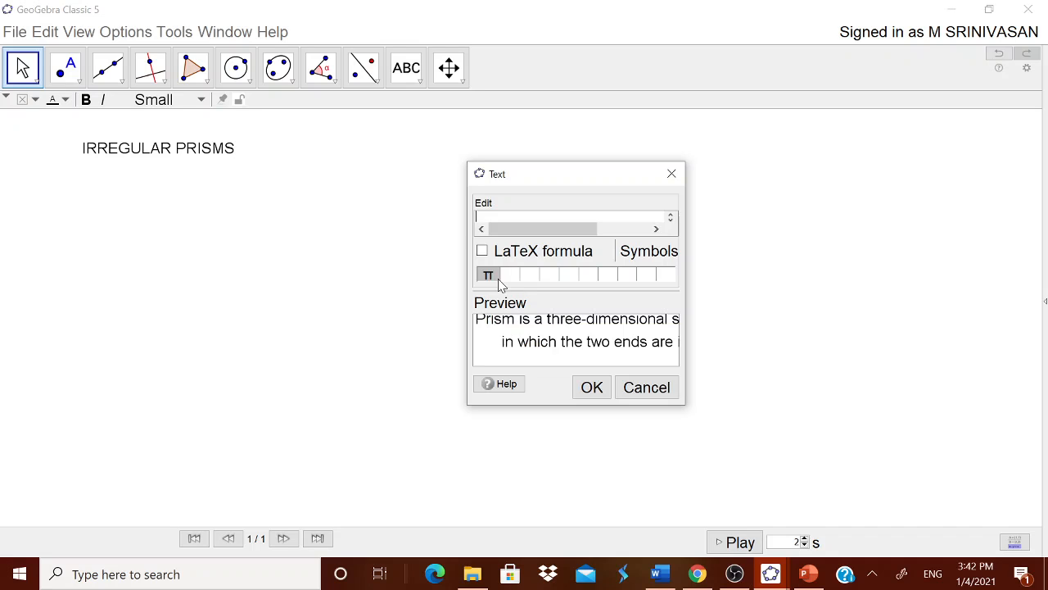
click(592, 390)
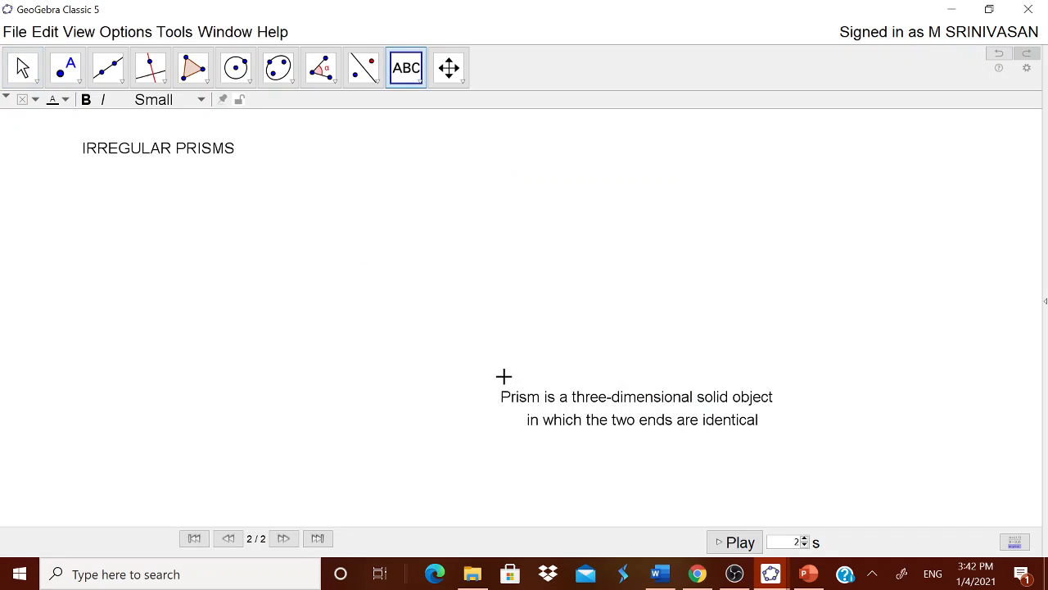
drag(438, 400, 80, 205)
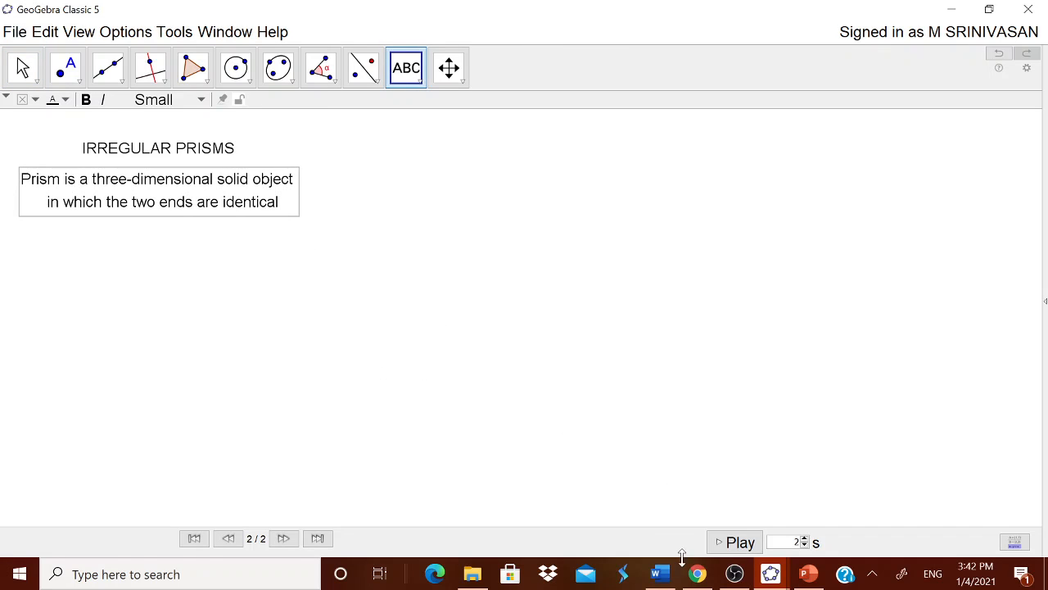
Copy the sentence about bases shaped as an irregular polygon from the Word notes into a GeoGebra text below the definition.
click(656, 574)
drag(287, 283, 749, 291)
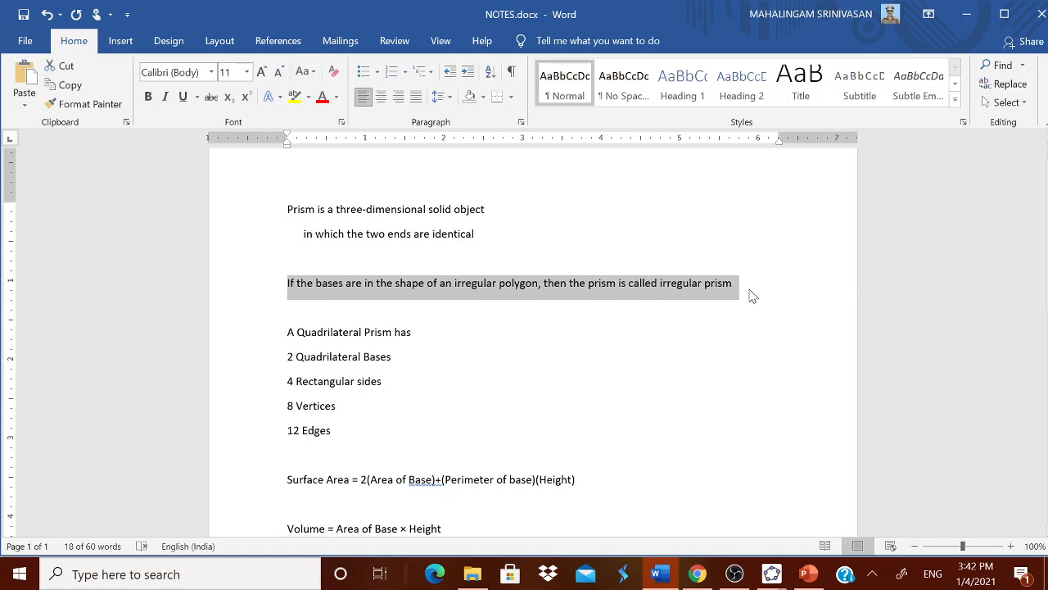
mouse_move(771, 574)
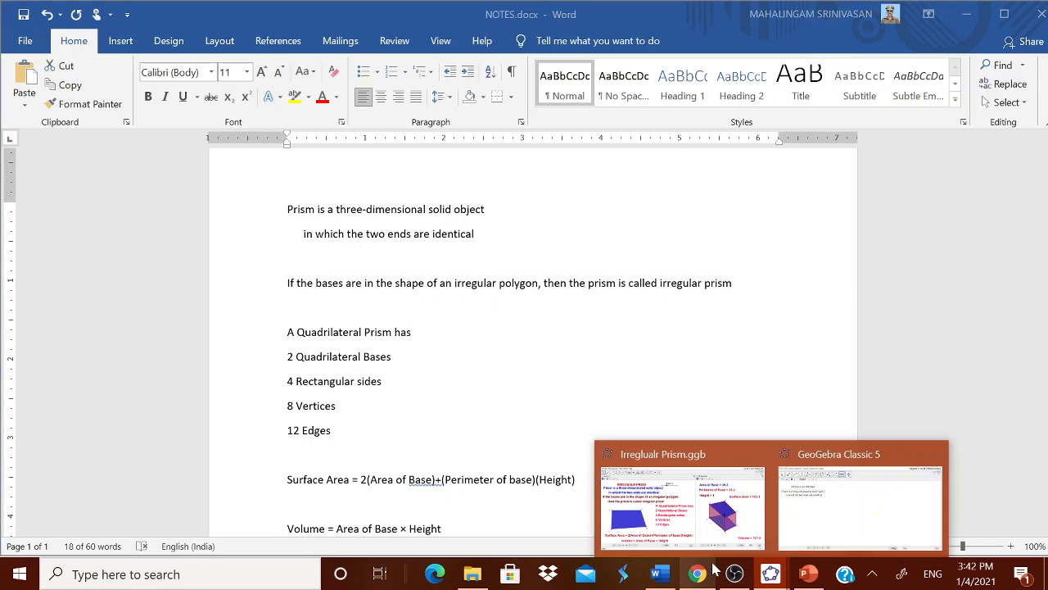
click(807, 524)
click(352, 253)
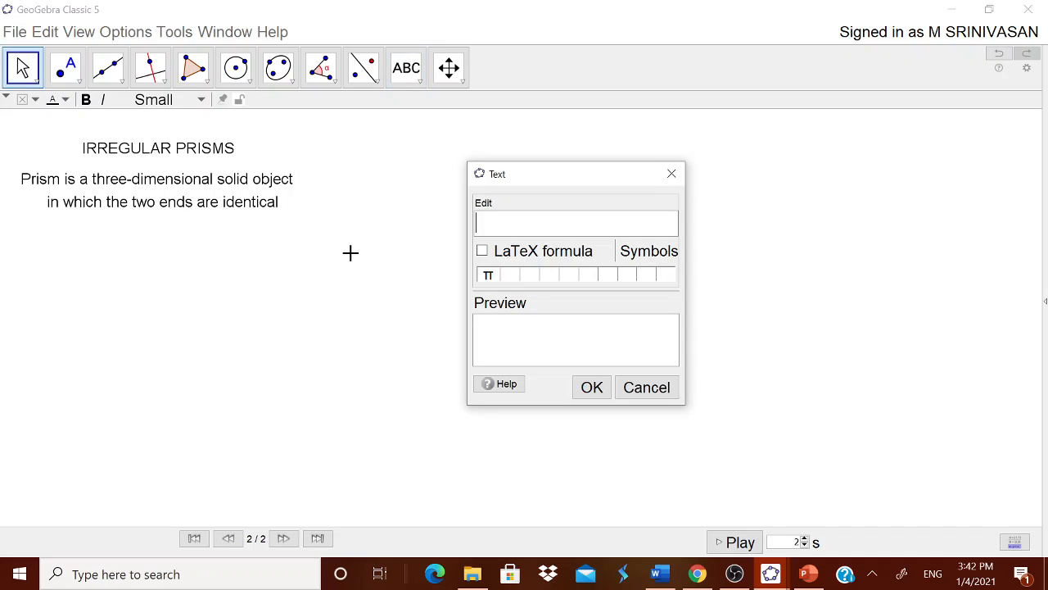
key(ctrl+v)
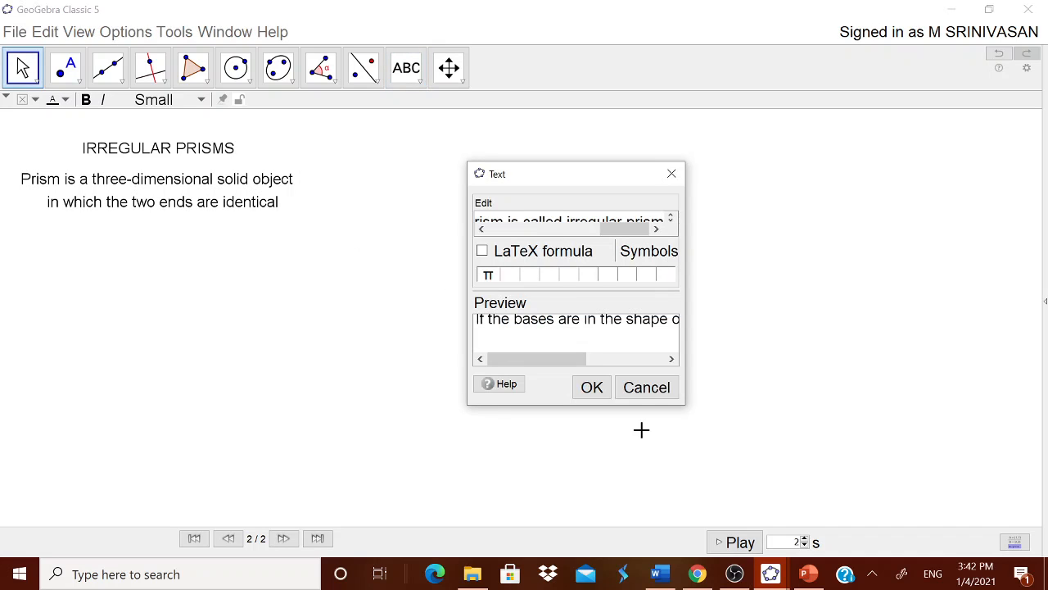
click(603, 390)
drag(281, 267, 235, 246)
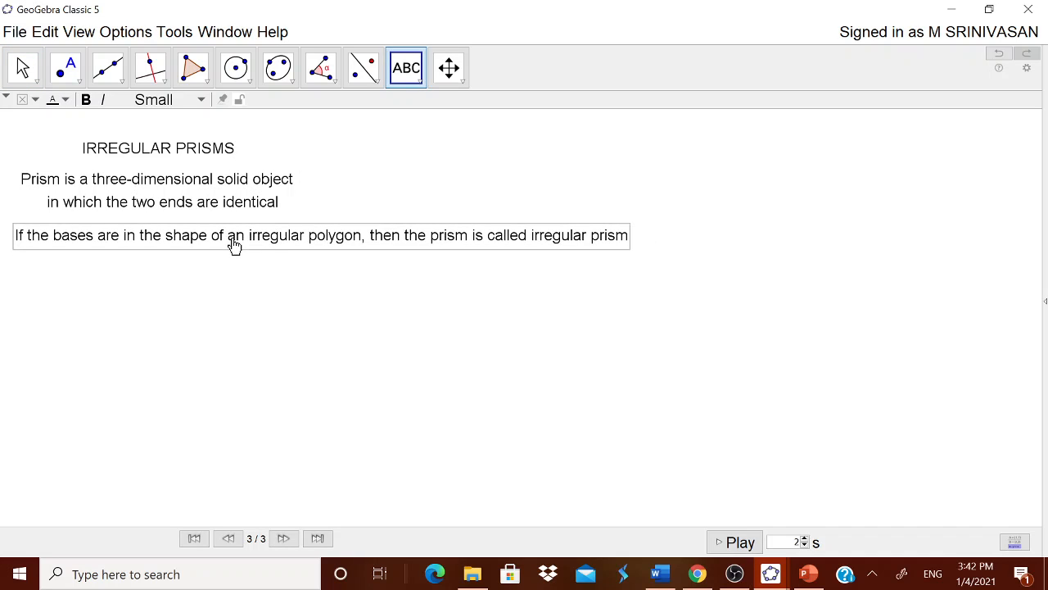
Edit the irregular polygon text to break the line after "polygon," and close its properties.
right_click(298, 246)
click(370, 419)
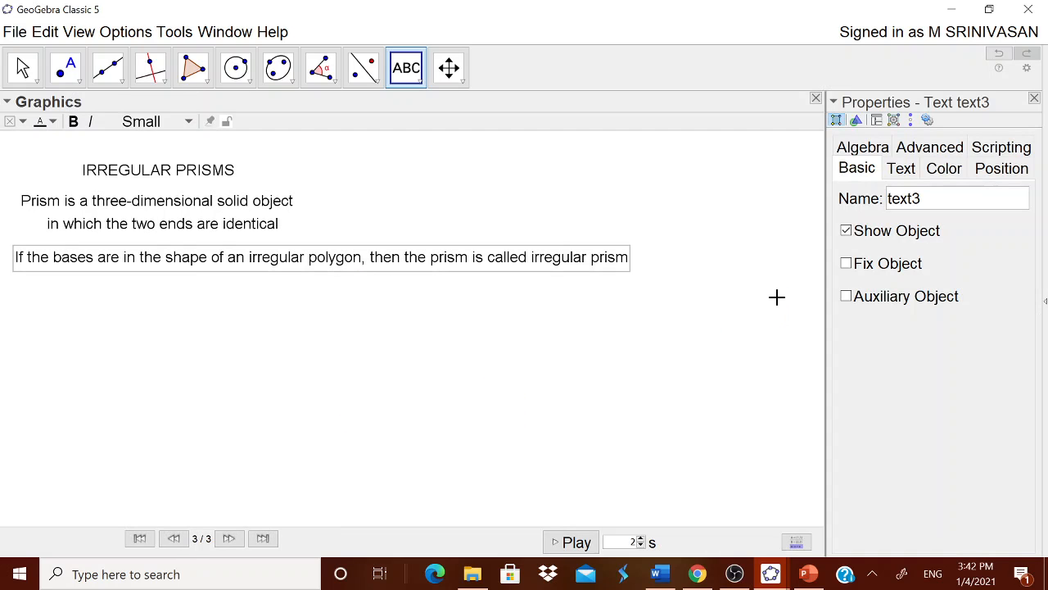
click(900, 170)
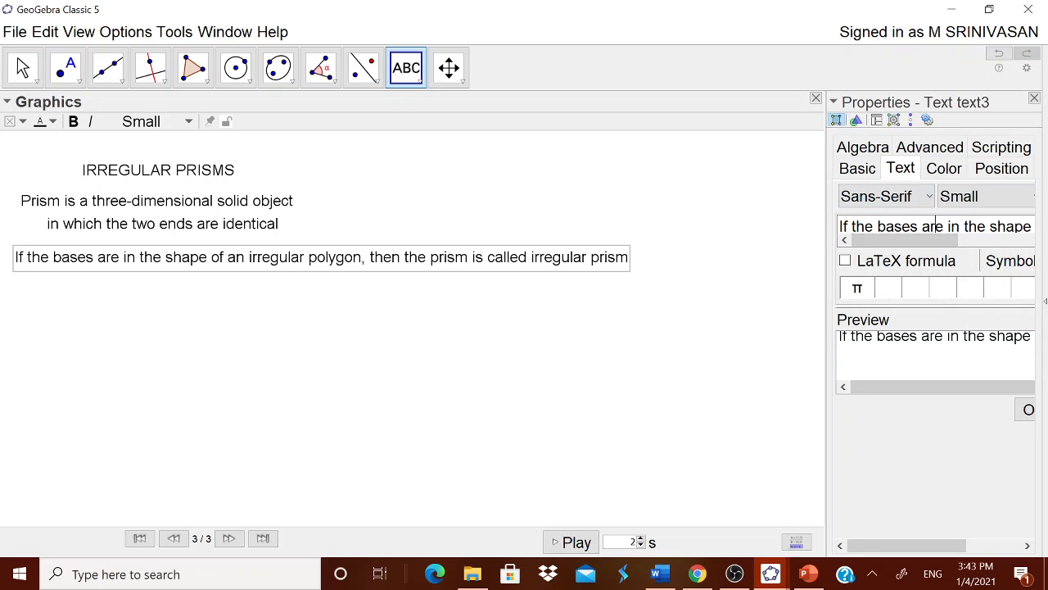
key(Right)
key(Right)
key(Right)
key(Right)
key(Right)
key(Right)
key(Right)
key(Right)
key(Right)
key(Right)
key(Right)
key(Right)
key(Right)
key(Right)
key(Right)
key(Right)
key(Right)
key(Right)
key(Right)
key(Right)
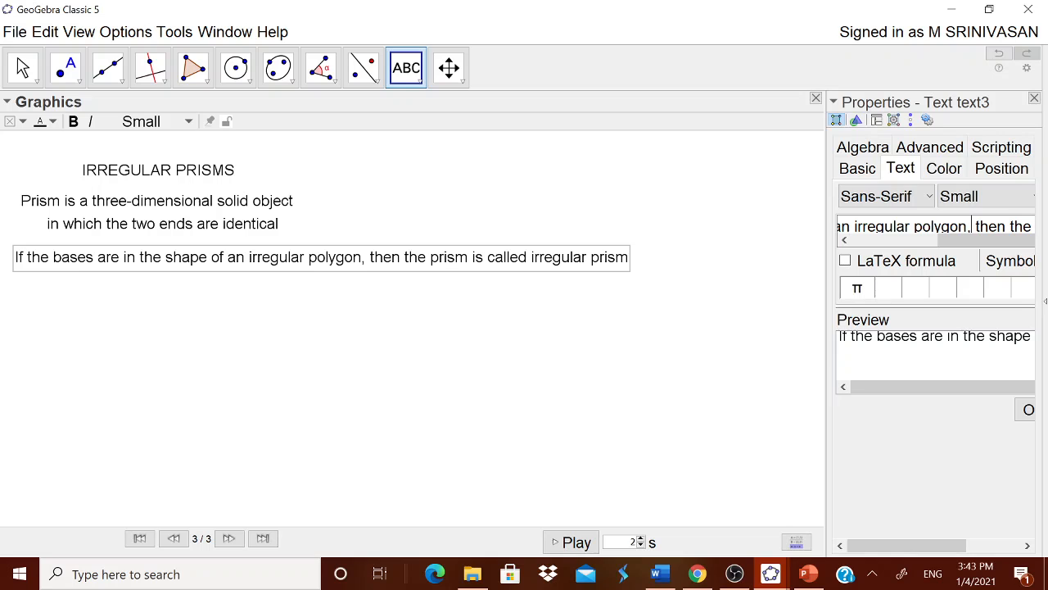
key(Return)
click(1029, 411)
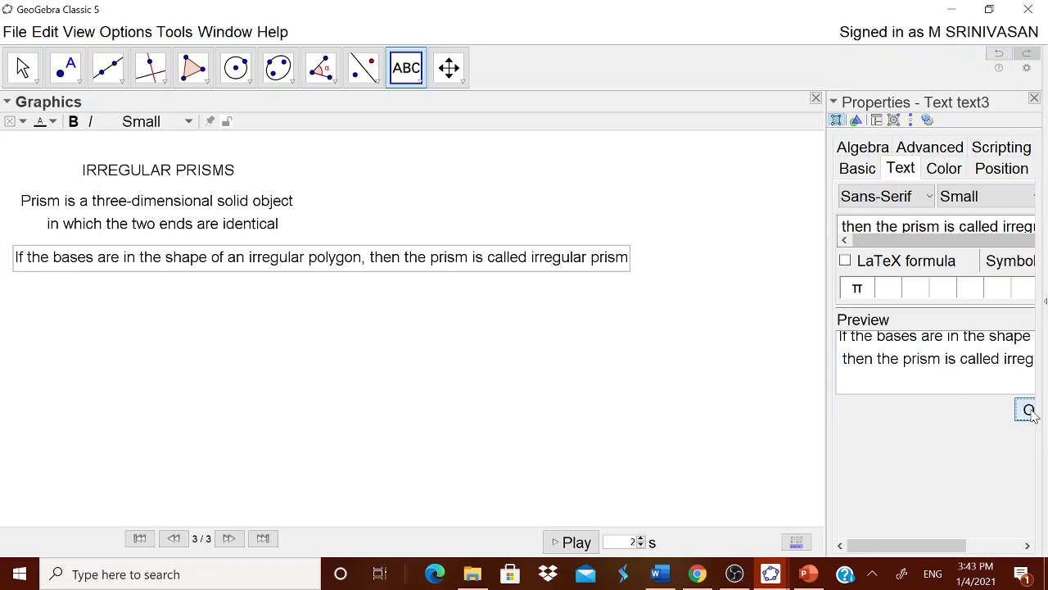
click(1035, 98)
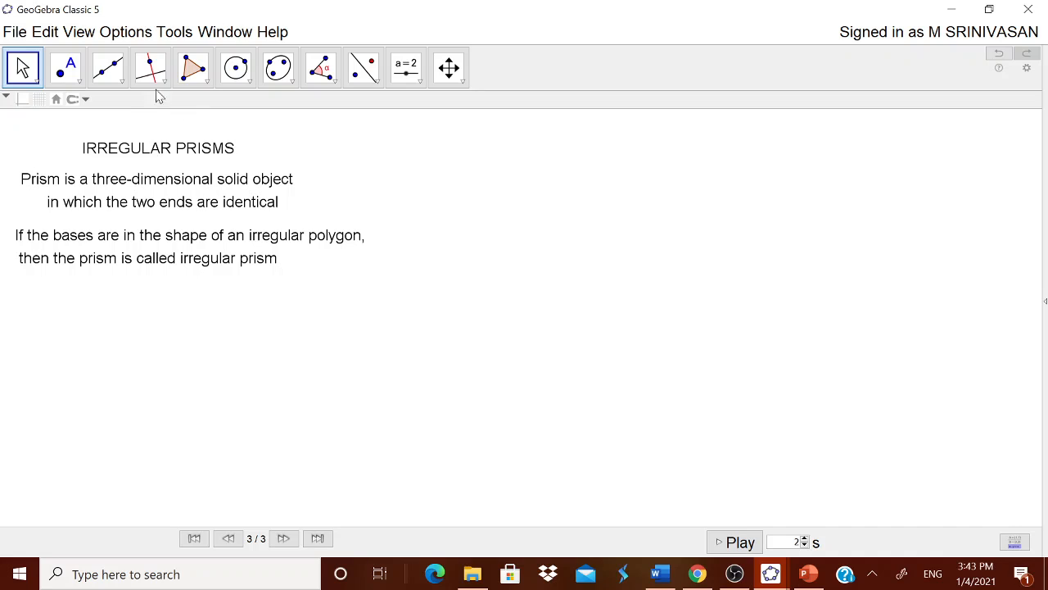
Draw an irregular quadrilateral ABCD below the texts with the Polygon tool.
click(205, 83)
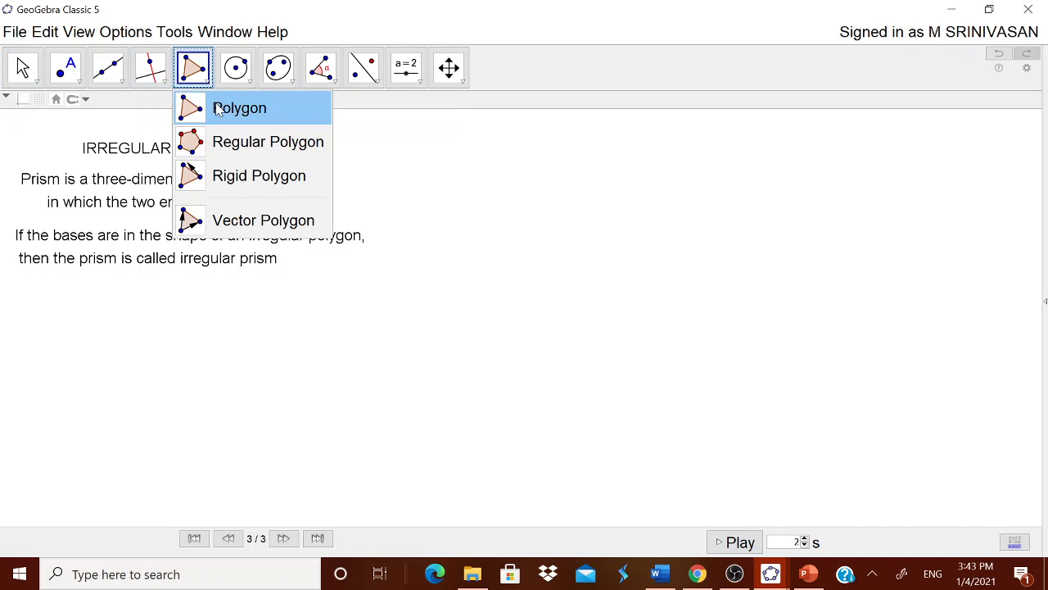
click(218, 110)
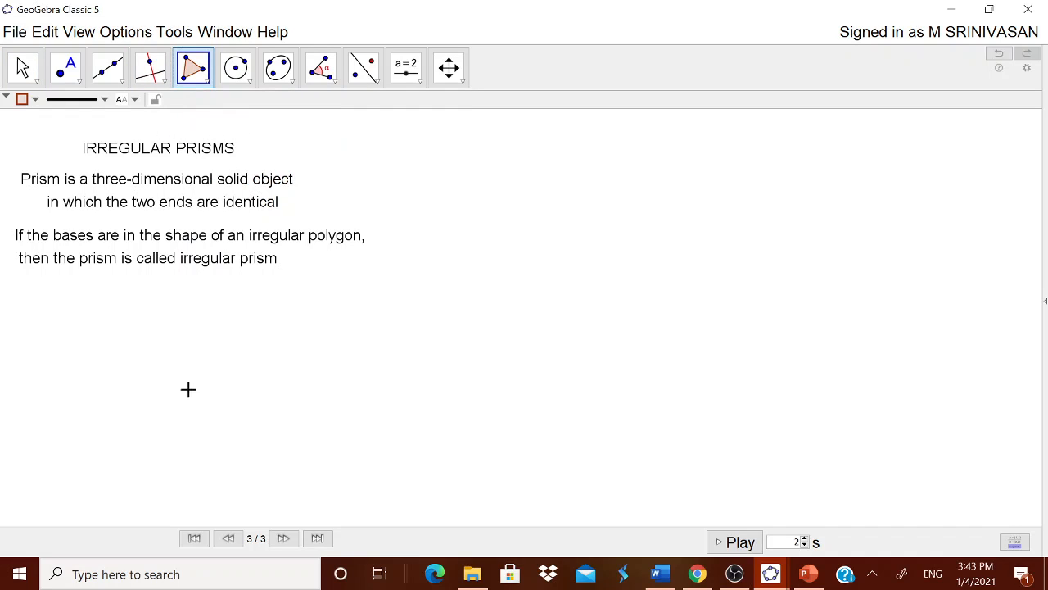
click(127, 450)
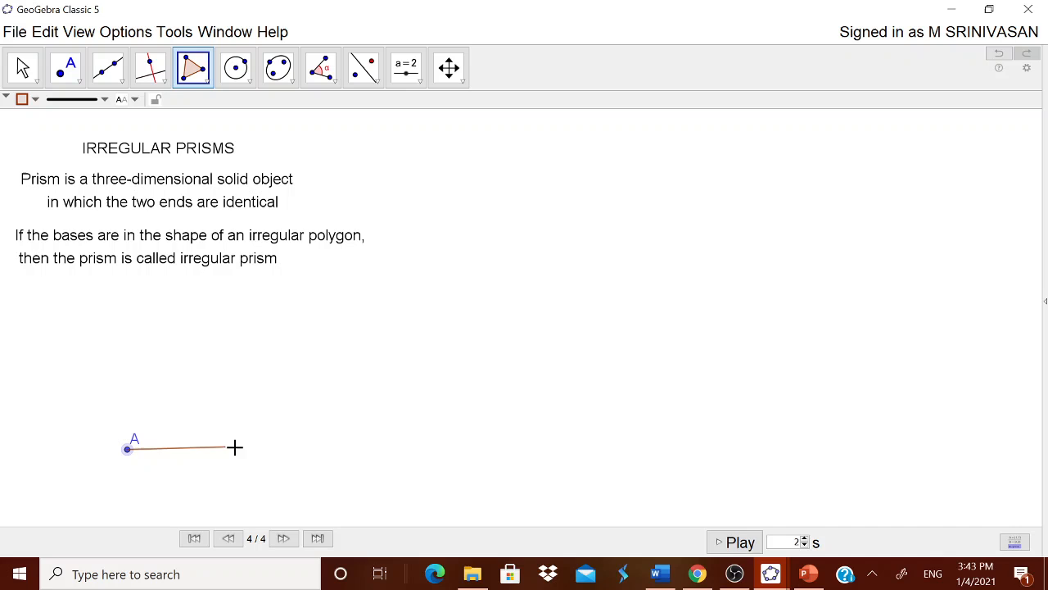
click(291, 452)
click(333, 296)
click(73, 309)
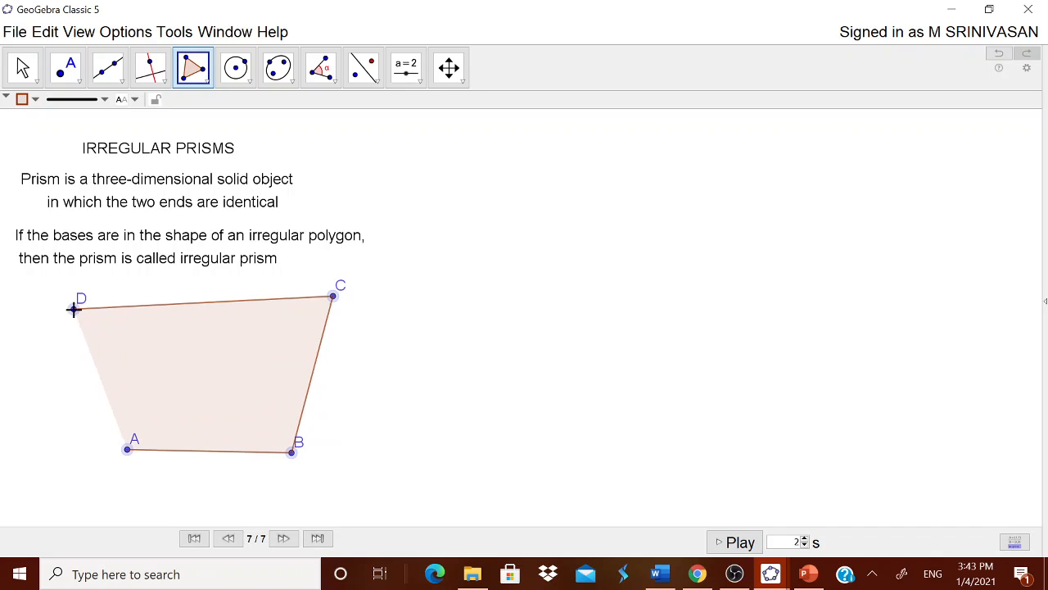
click(127, 449)
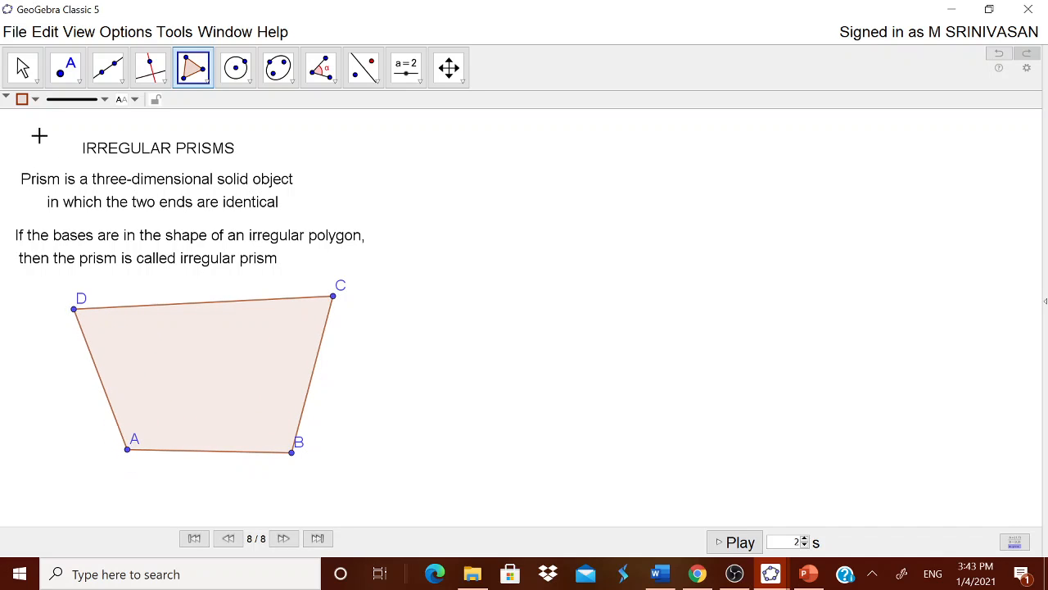
Move label A to the lower left of its vertex and label B to the lower right of its vertex.
click(23, 68)
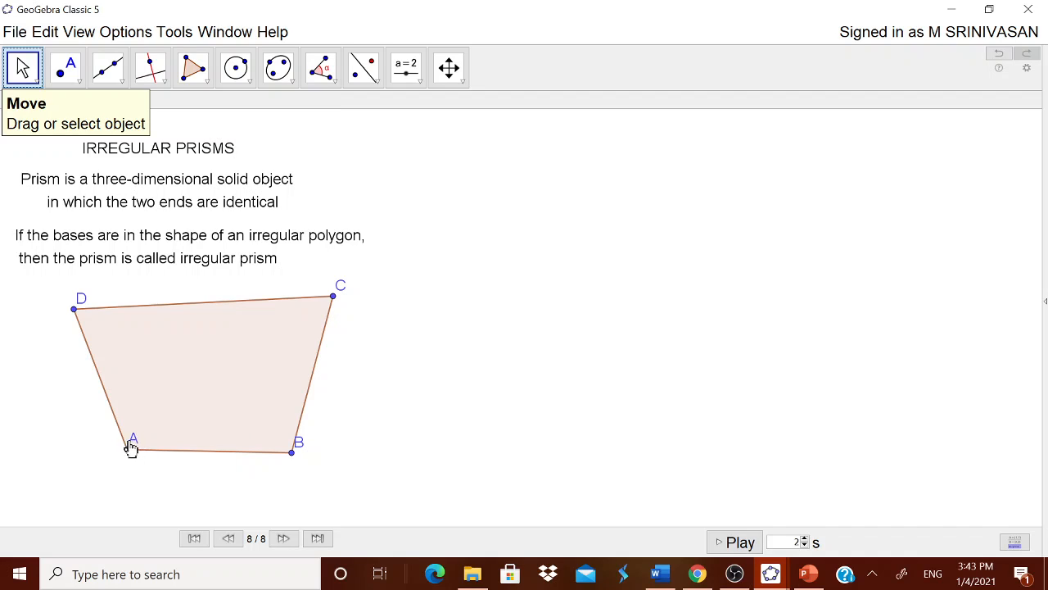
drag(131, 449, 103, 463)
drag(303, 453, 306, 468)
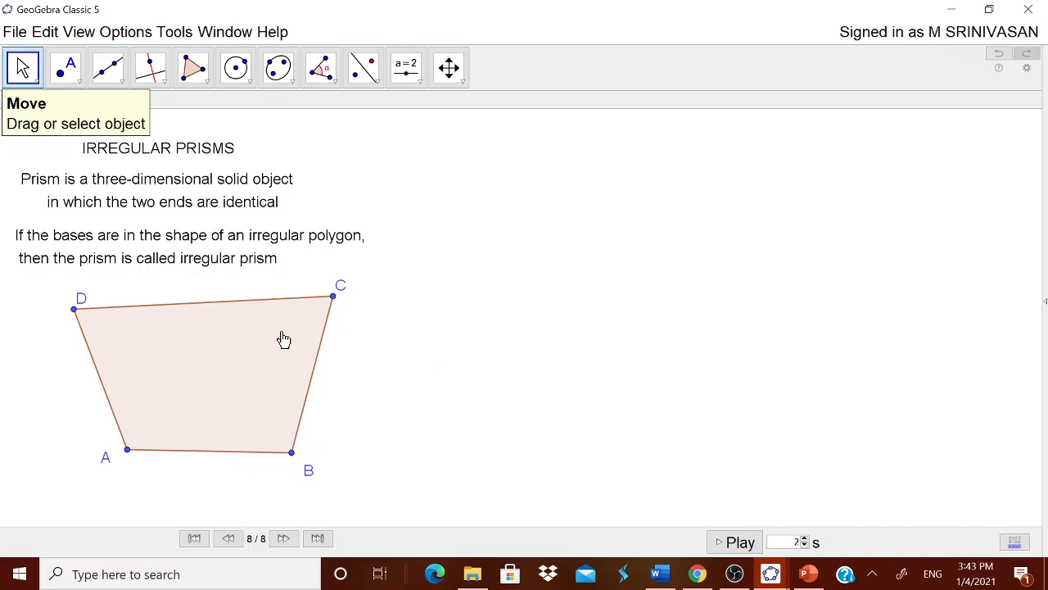
Reshape the quadrilateral by moving vertex A down and right, B up and left, and C to the left.
drag(127, 450, 158, 474)
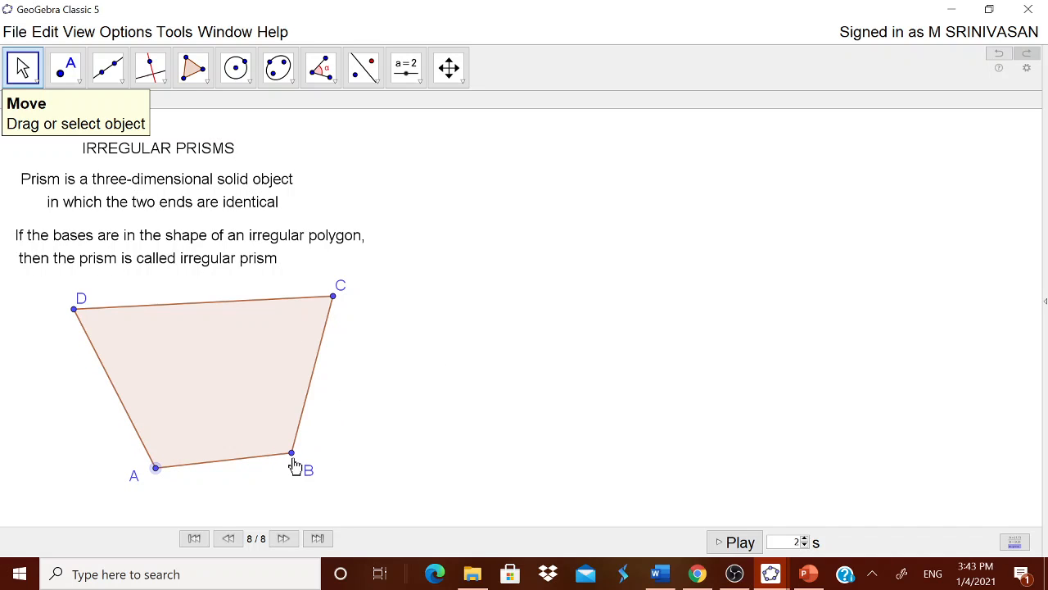
drag(291, 454, 270, 419)
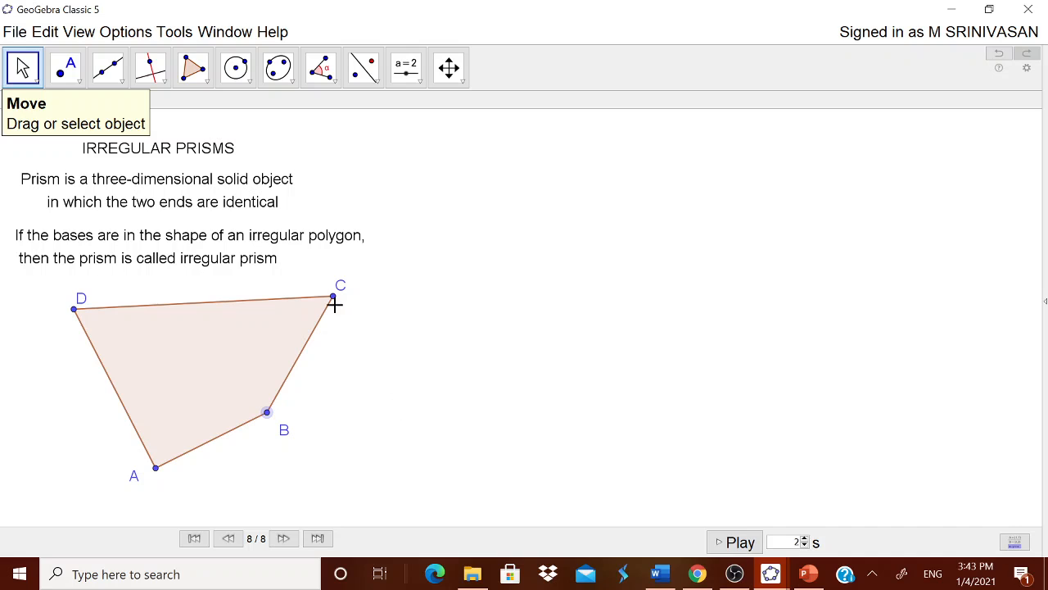
drag(335, 303, 294, 295)
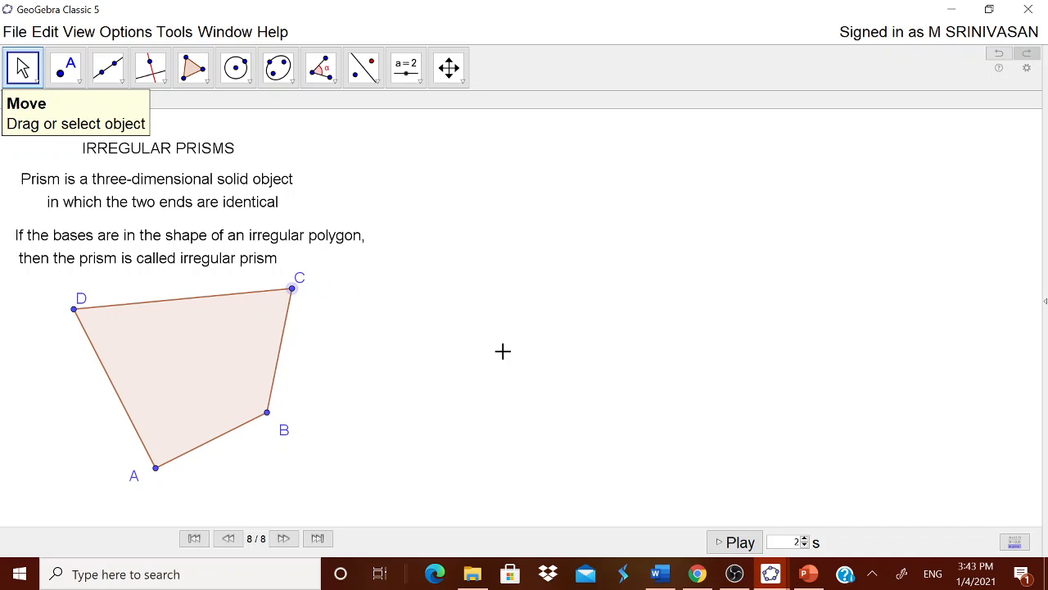
Create a number slider named Height beside the title, with minimum 1, maximum 10 and increment 1.
click(413, 76)
click(431, 118)
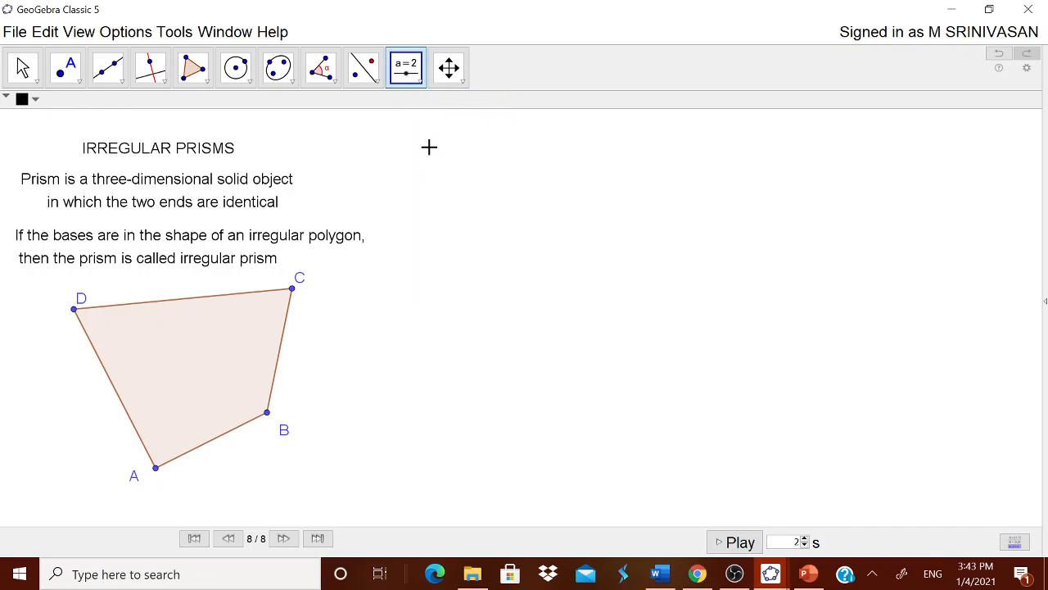
click(429, 155)
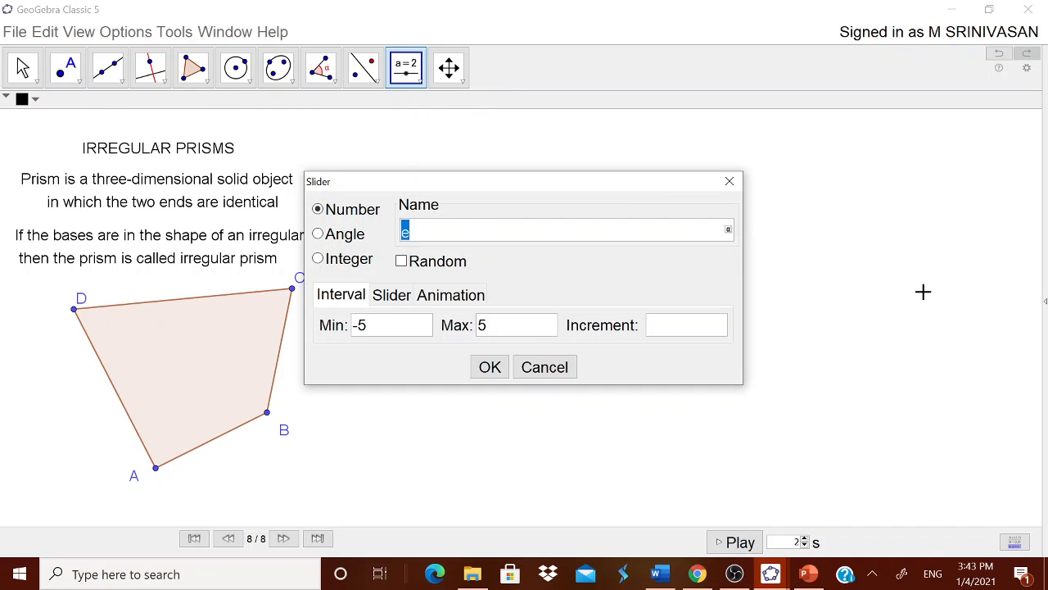
text(Height)
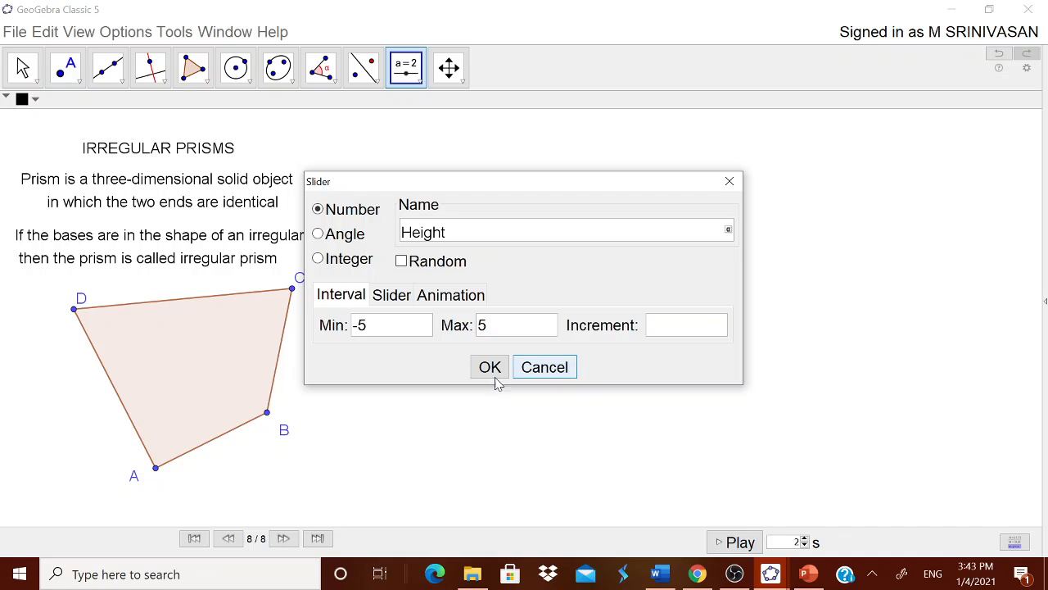
click(349, 327)
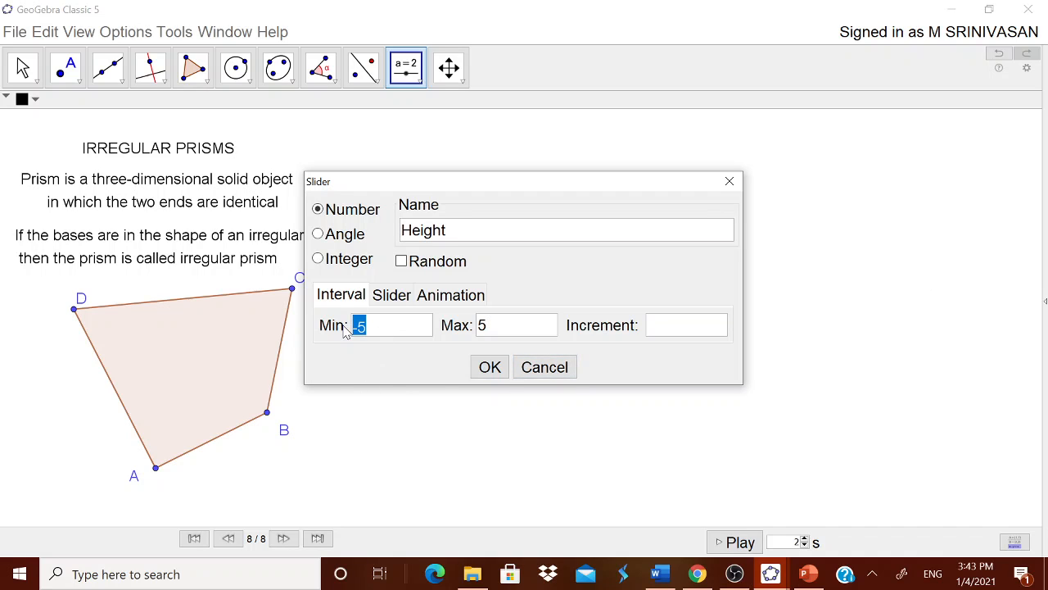
text(1)
click(479, 326)
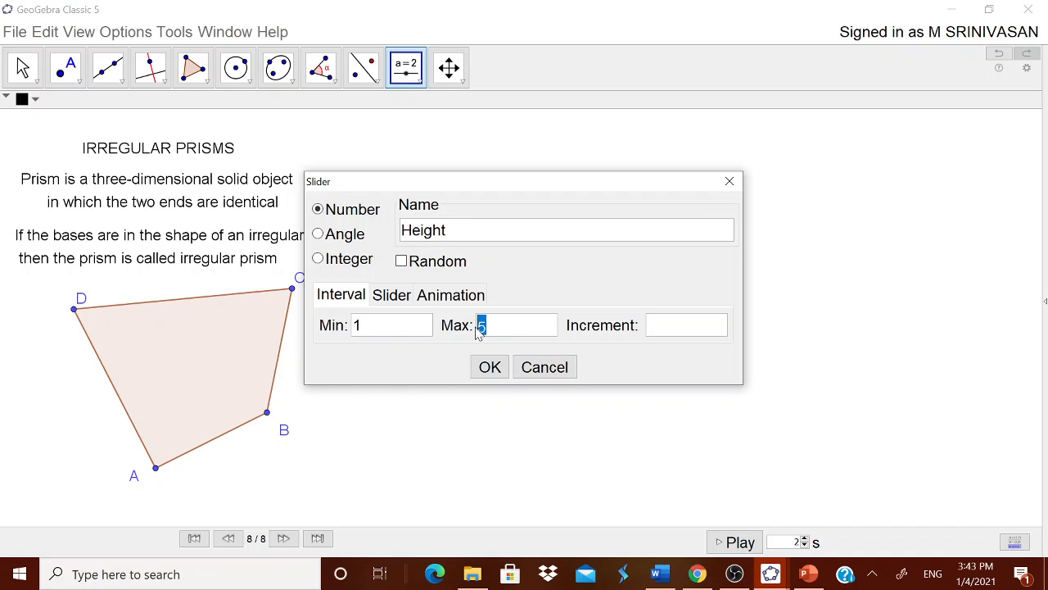
text(10)
click(658, 330)
text(1)
click(491, 368)
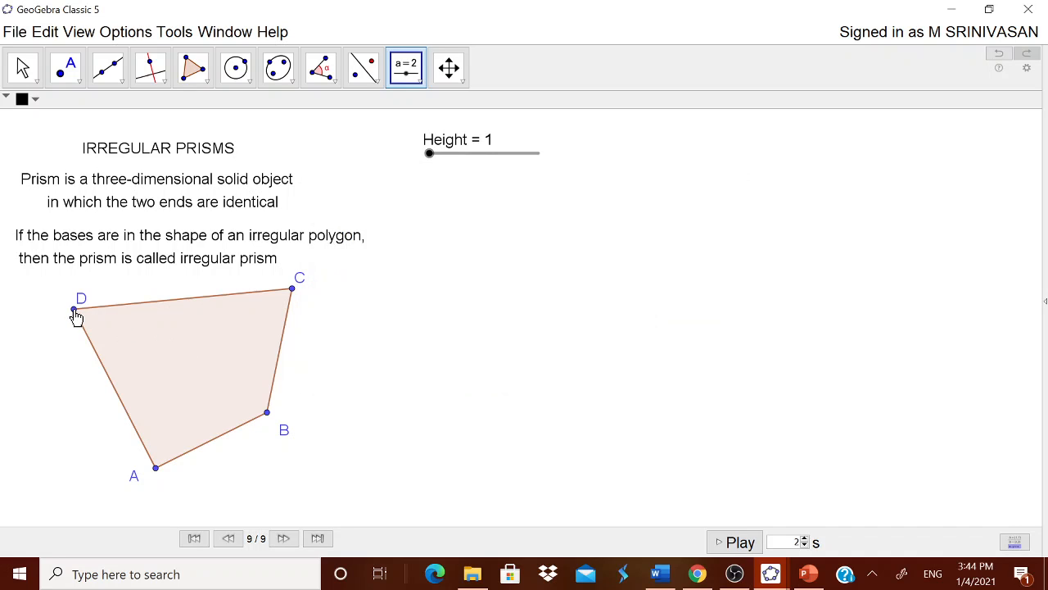
click(105, 334)
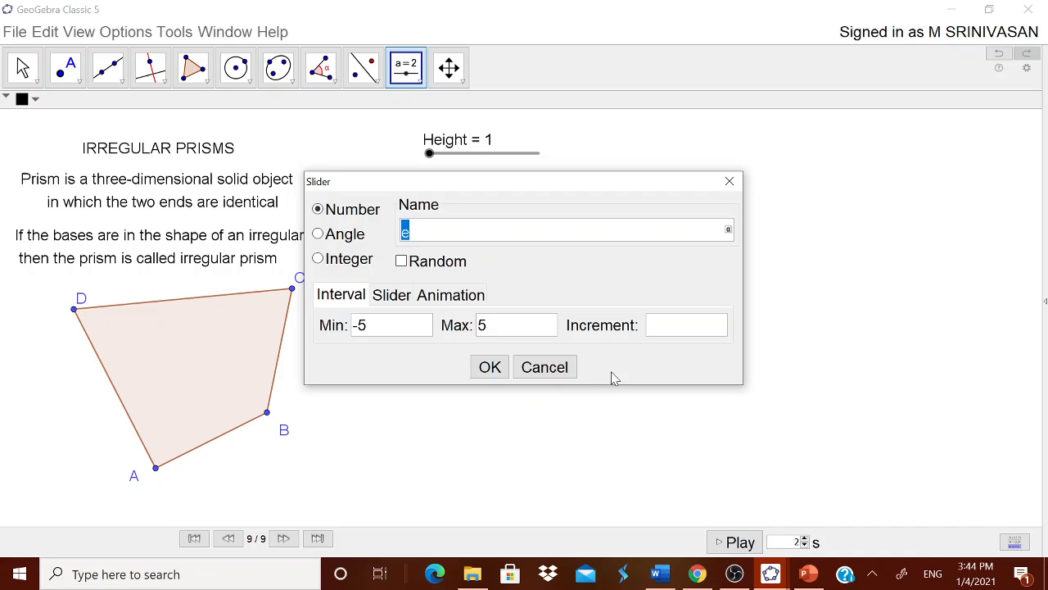
click(534, 366)
key(Escape)
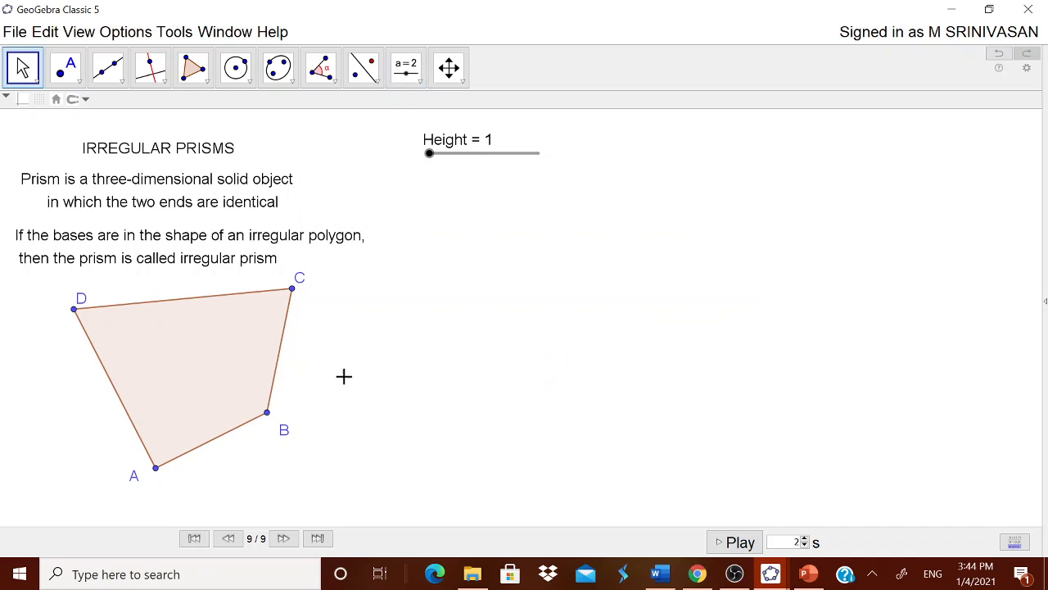
Make quadrilateral ABCD smaller by moving vertices D, C and A, and shift the whole shape up and left beneath the texts.
drag(74, 308, 144, 325)
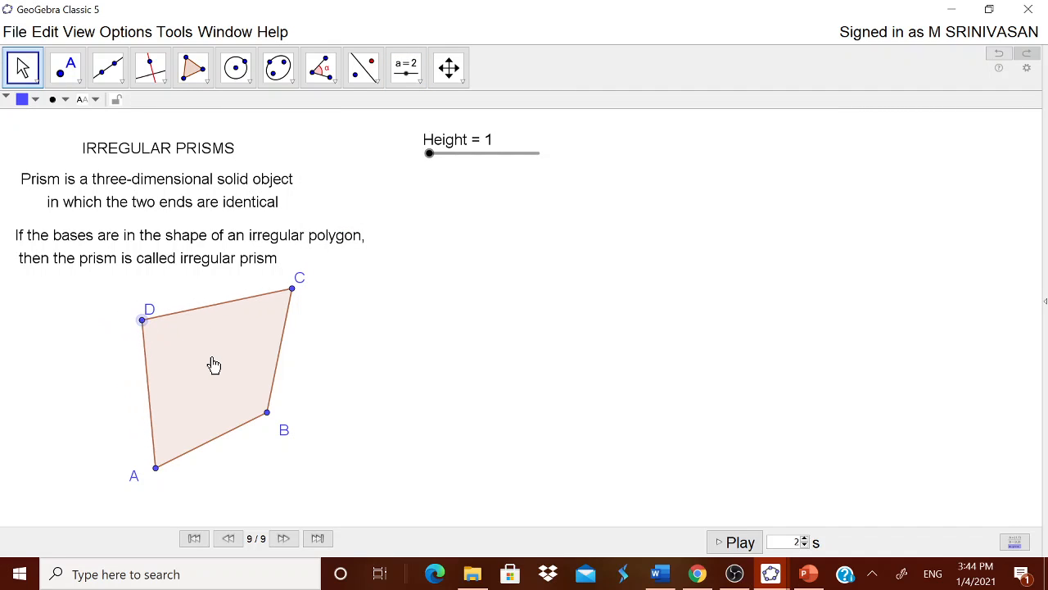
drag(210, 366, 166, 349)
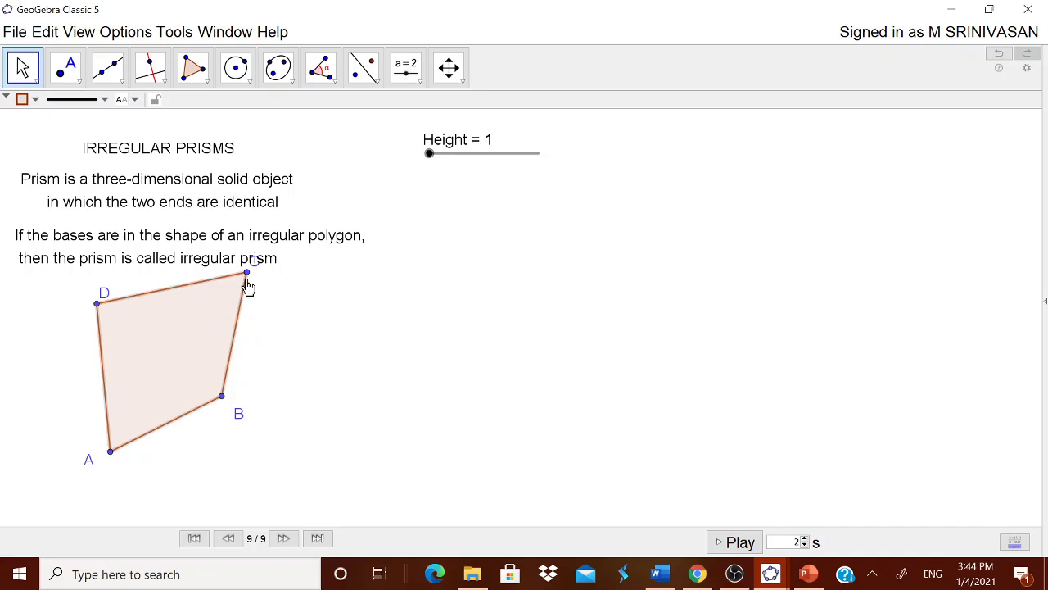
drag(246, 274, 227, 304)
drag(204, 351, 197, 340)
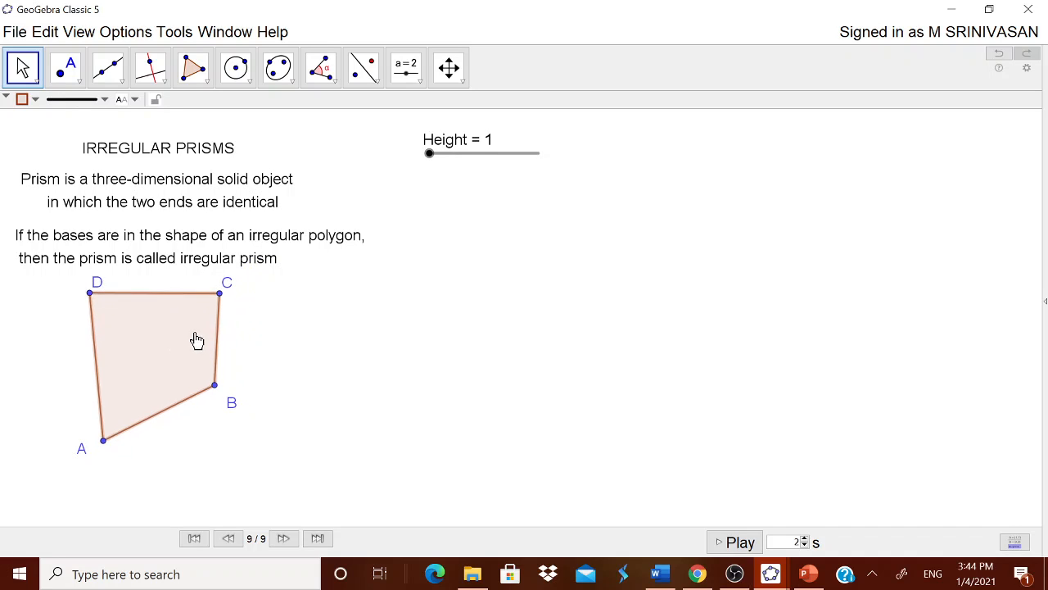
drag(103, 443, 64, 375)
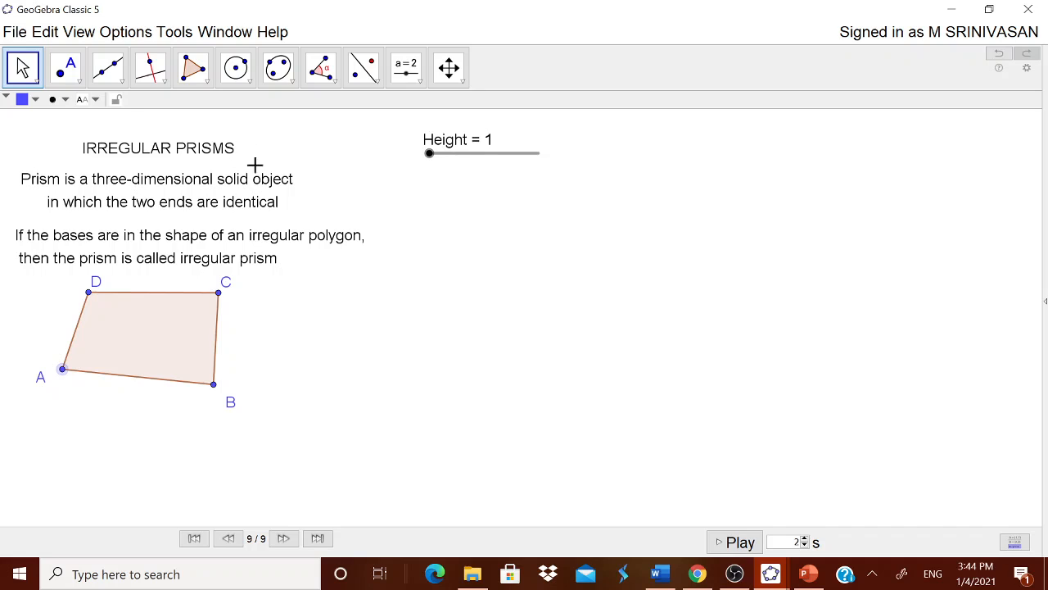
Show the 3D Graphics view beside the worksheet and widen it to nearly half of the window.
click(78, 31)
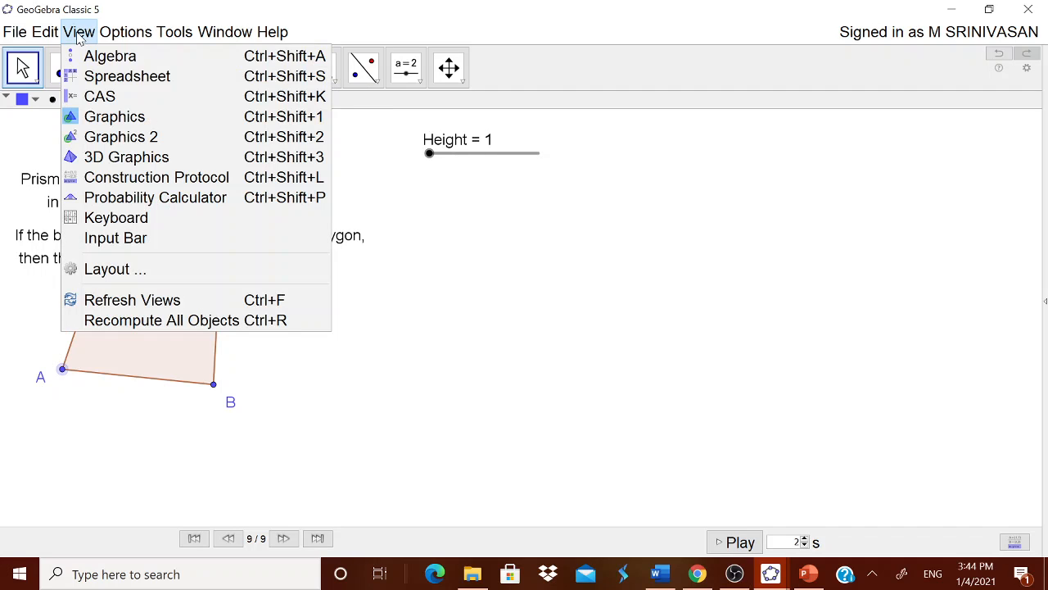
click(126, 157)
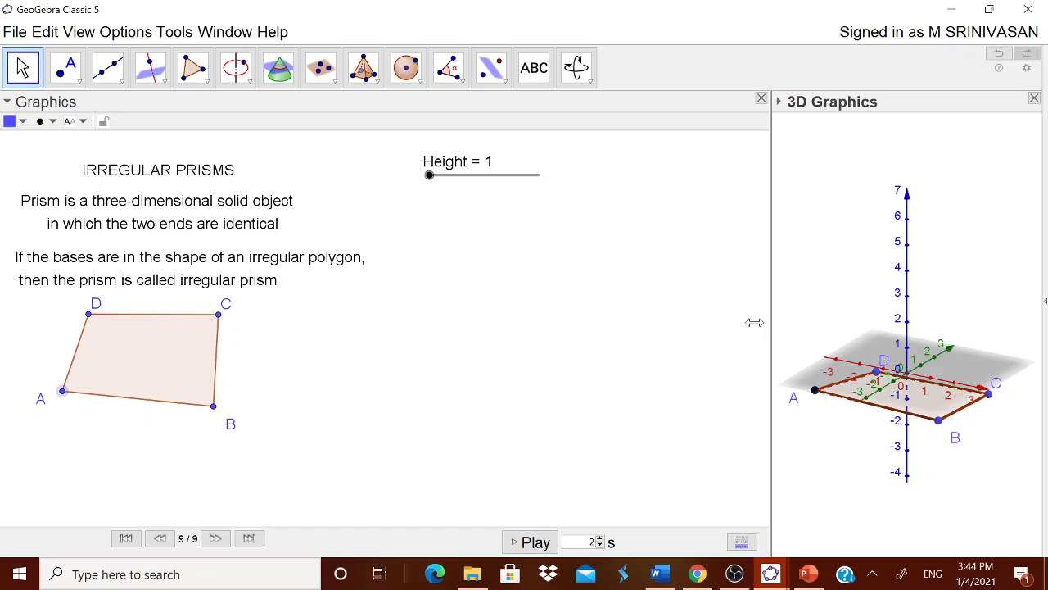
drag(754, 322, 609, 344)
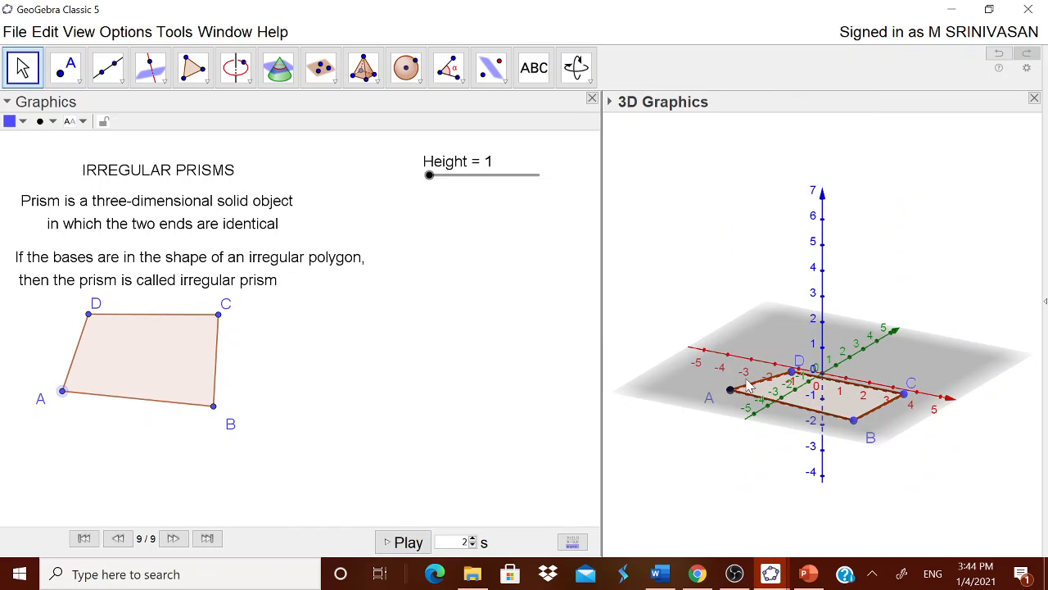
Hide the axes and the plane in the 3D Graphics view.
right_click(778, 332)
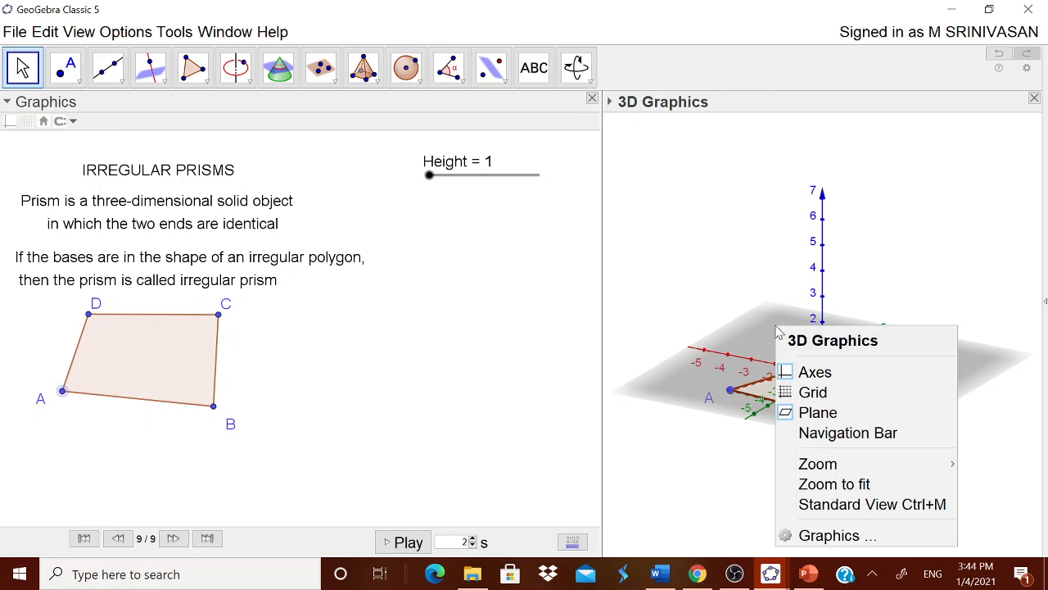
click(807, 372)
right_click(784, 342)
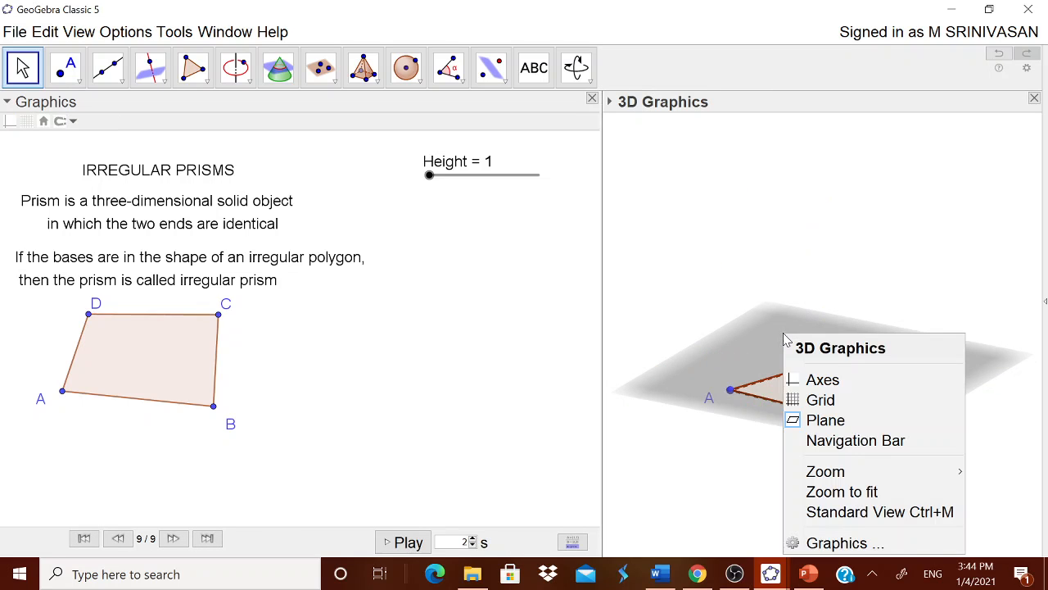
click(824, 420)
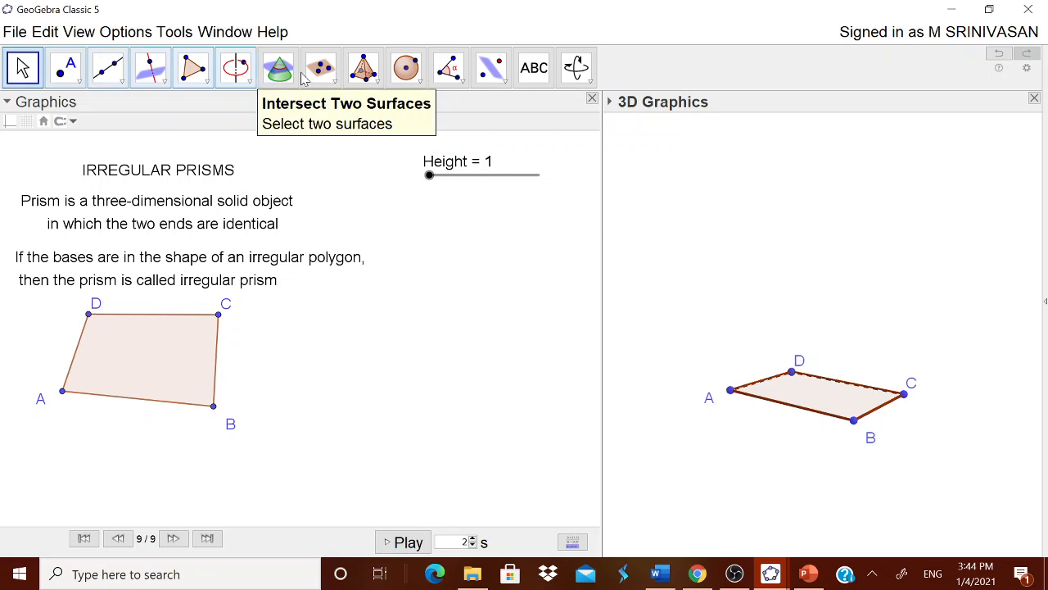
Extrude quadrilateral ABCD to a prism in the 3D view, using Height as the altitude.
click(375, 80)
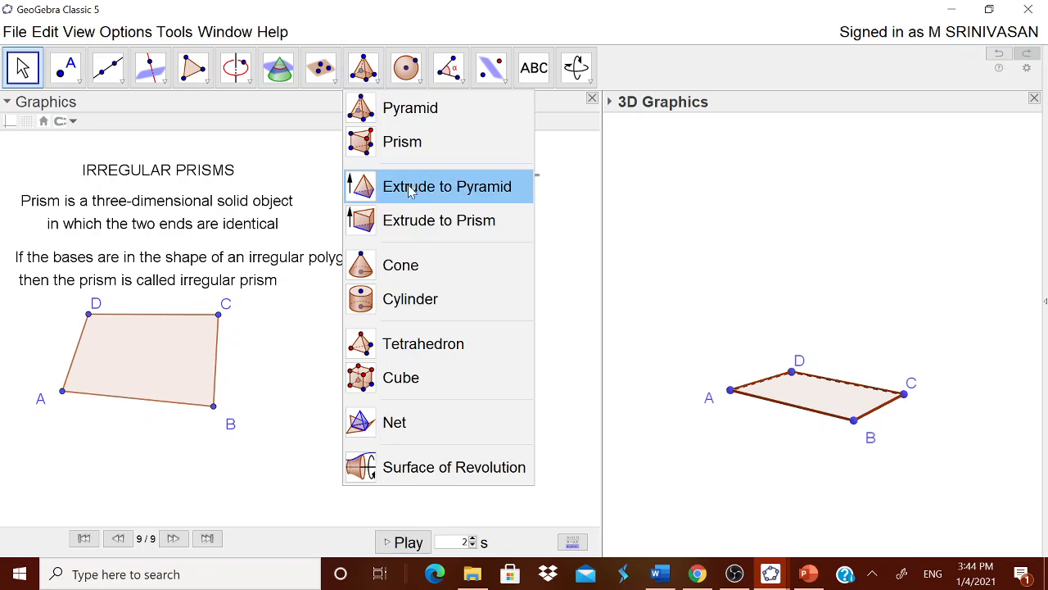
click(426, 229)
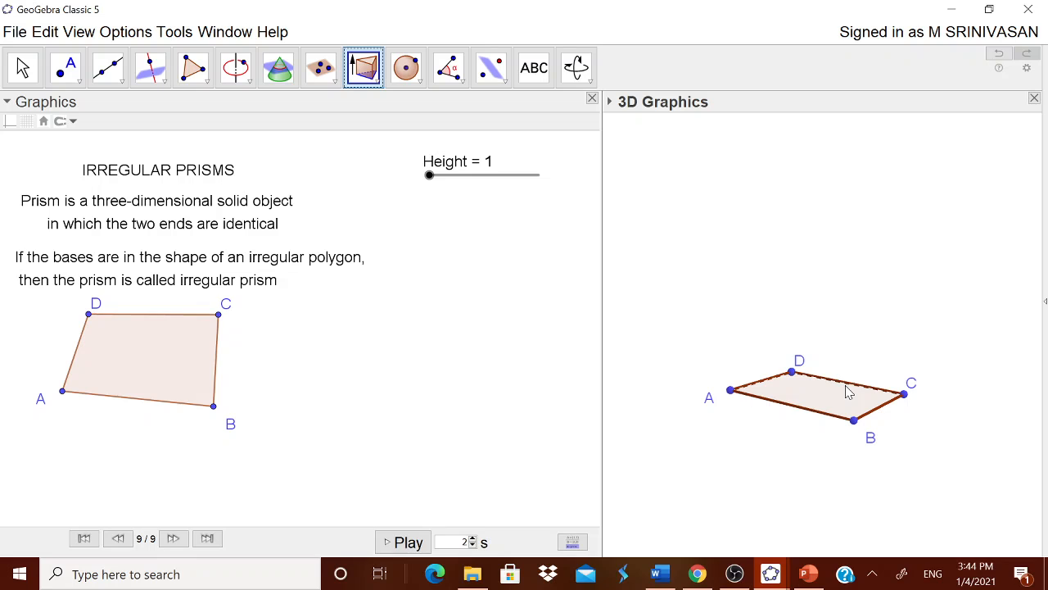
click(836, 394)
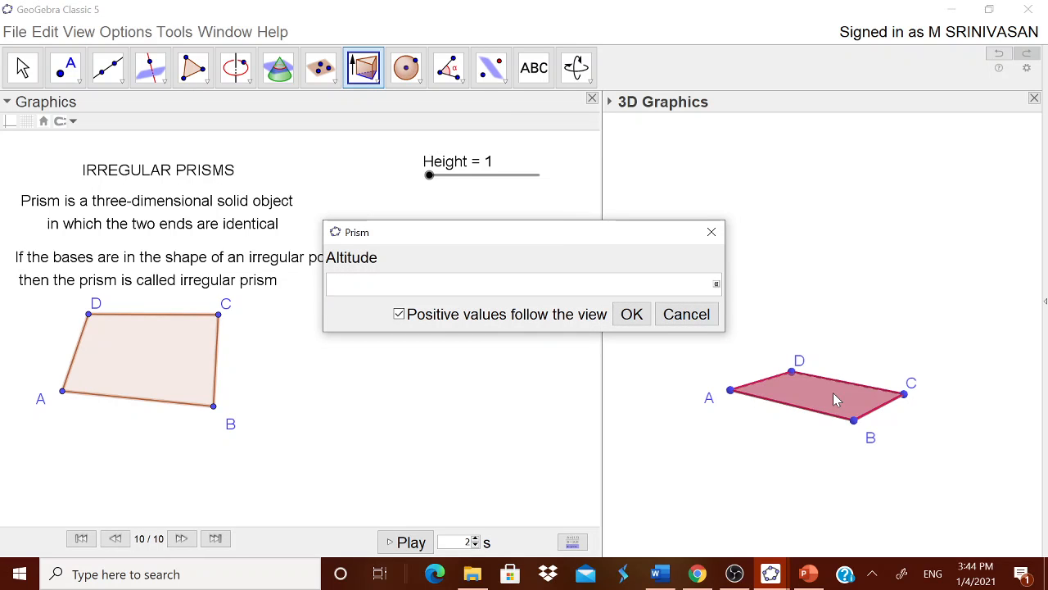
text(Height)
click(631, 314)
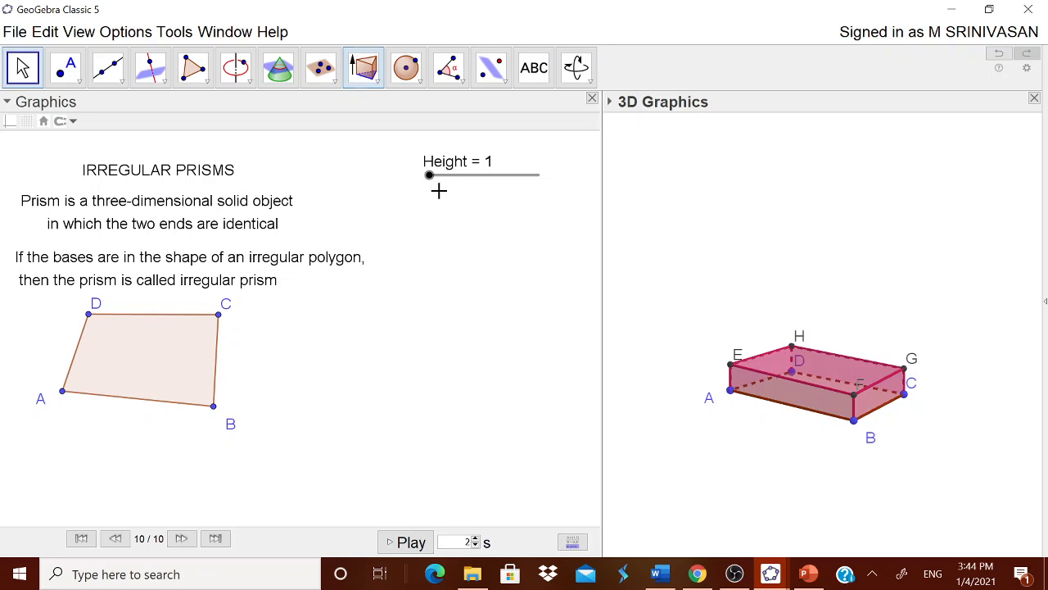
Set the Height slider to 5 and move vertex B of the base outward to the right.
drag(431, 178, 481, 175)
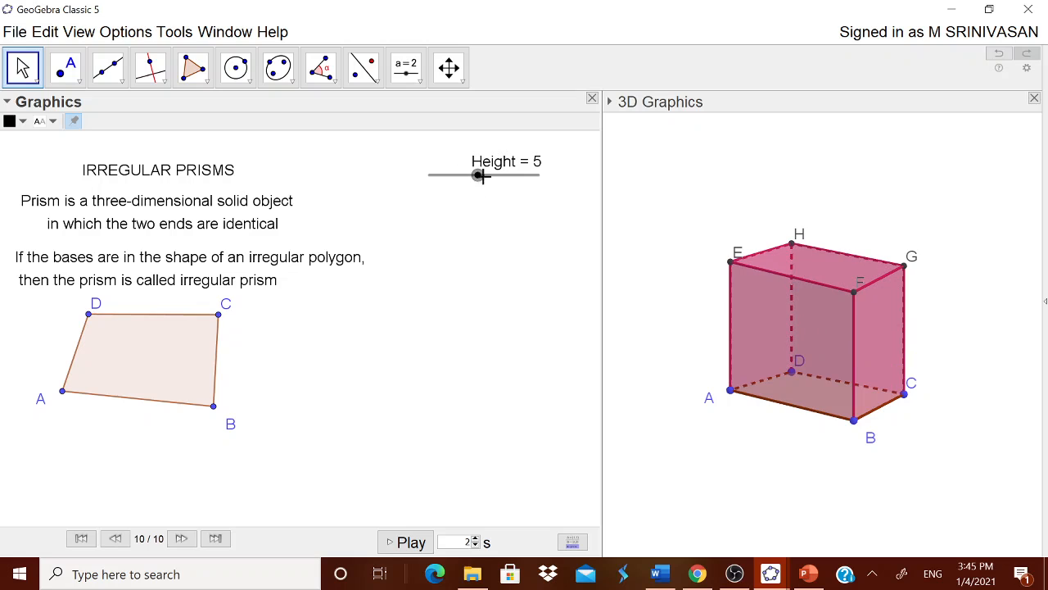
drag(217, 416, 254, 397)
Colour base quadrilateral ABCD blue (51, 51, 255) with 75 opacity and close its properties.
right_click(165, 375)
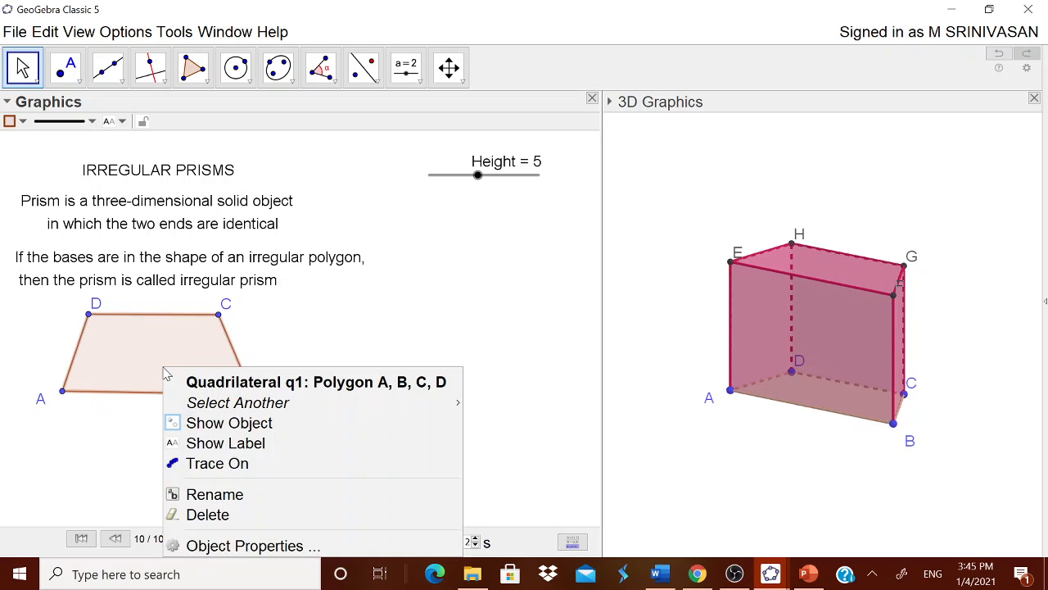
click(237, 544)
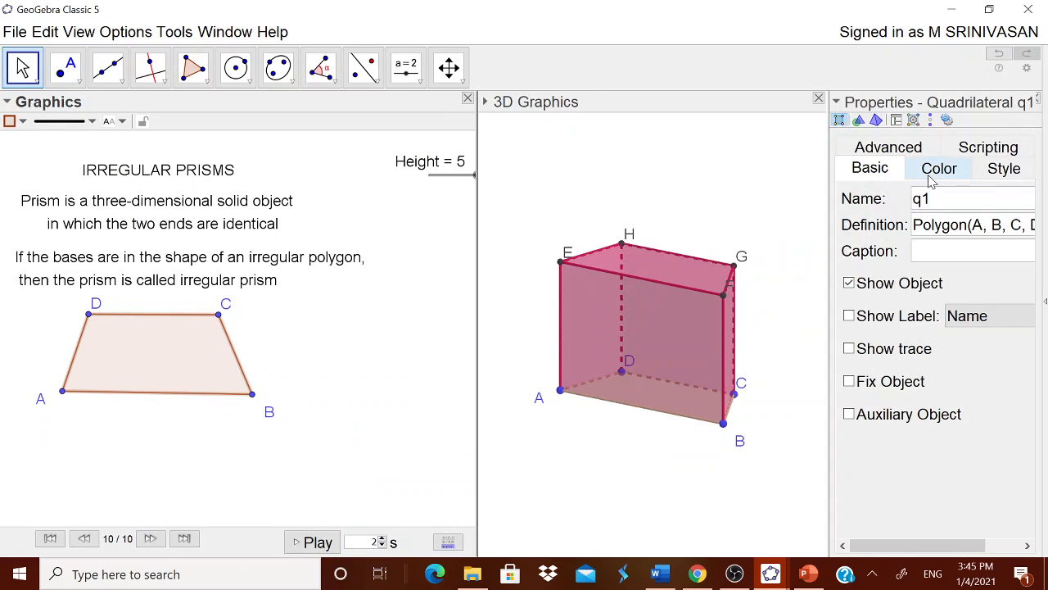
click(933, 172)
click(922, 250)
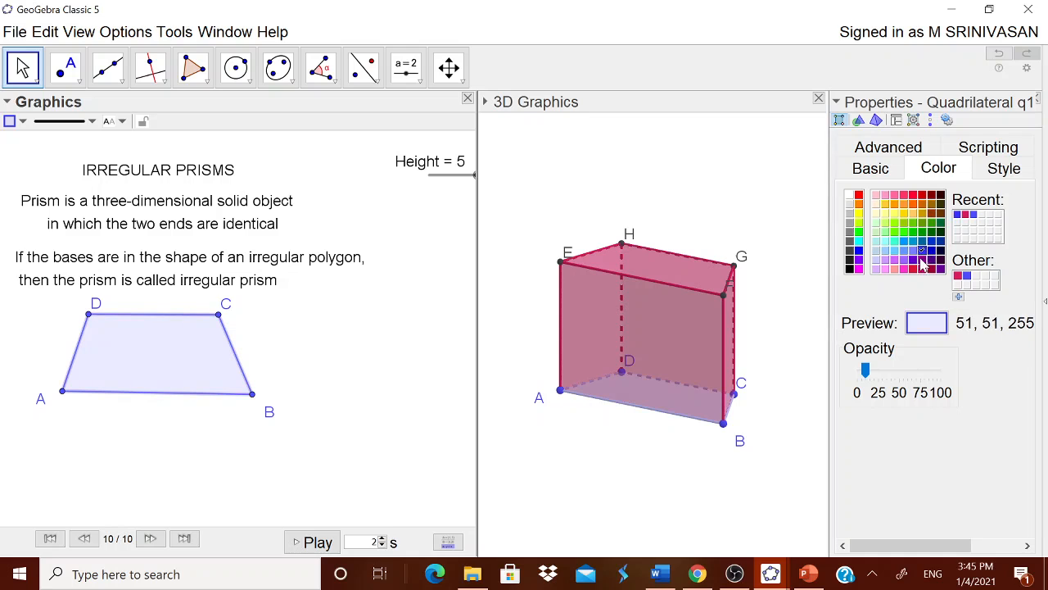
drag(866, 369, 920, 371)
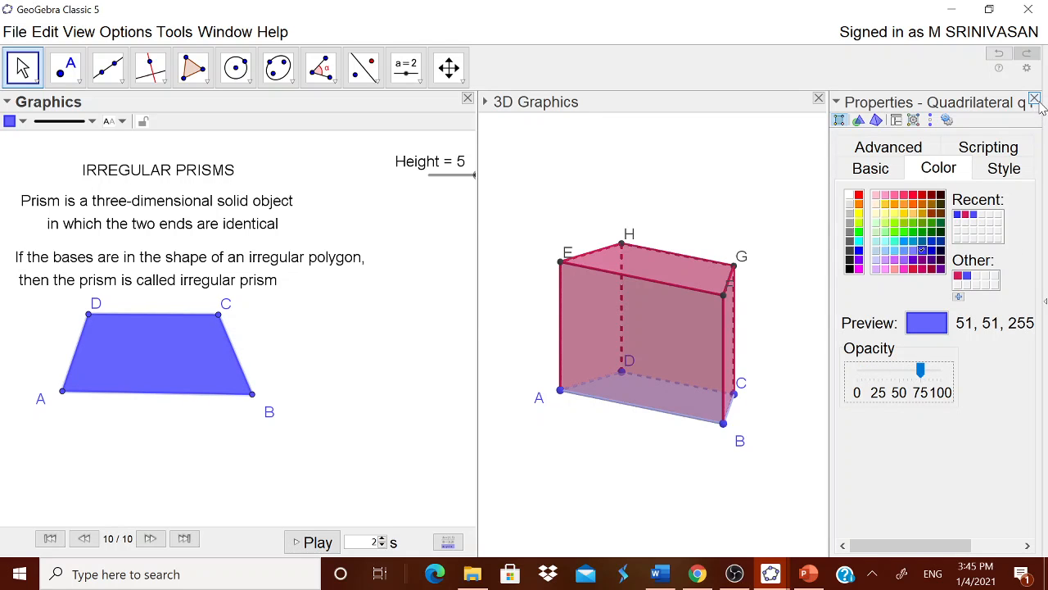
click(1035, 99)
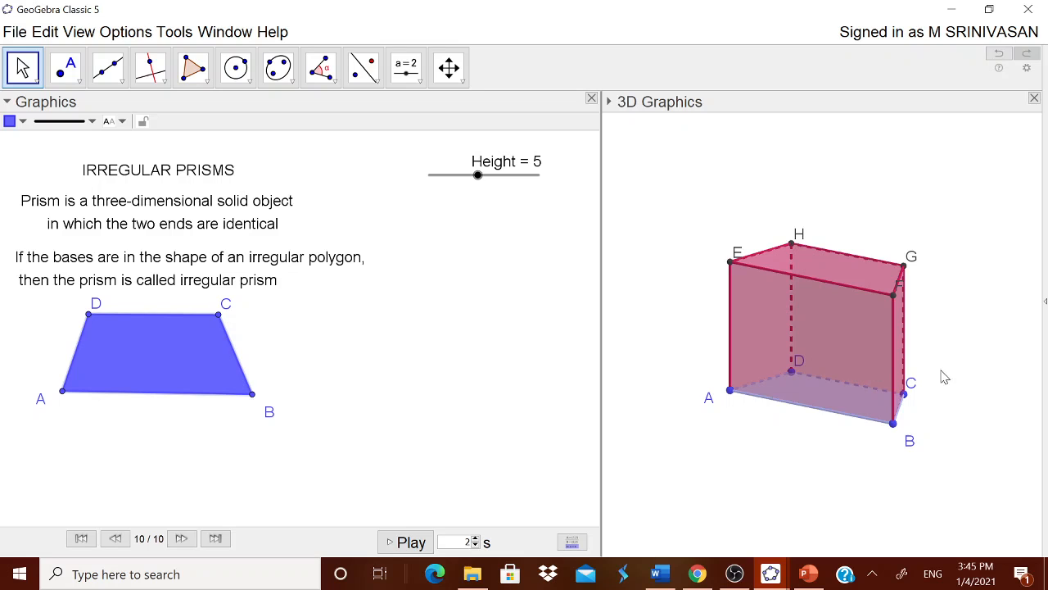
Colour the prism's top face EFGH the same blue as the base, with opacity about 75.
drag(945, 377, 948, 392)
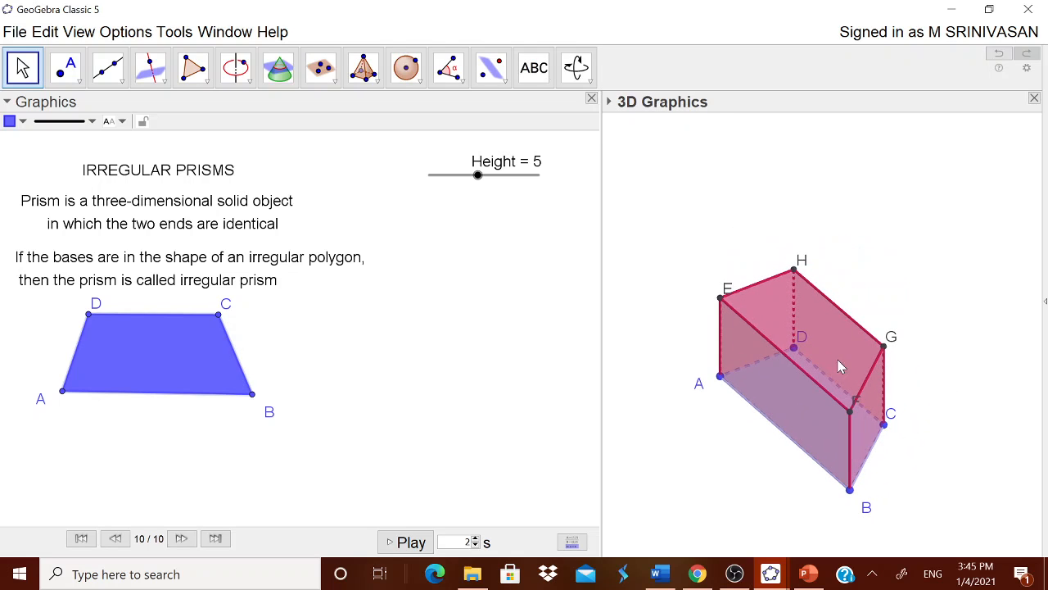
right_click(826, 340)
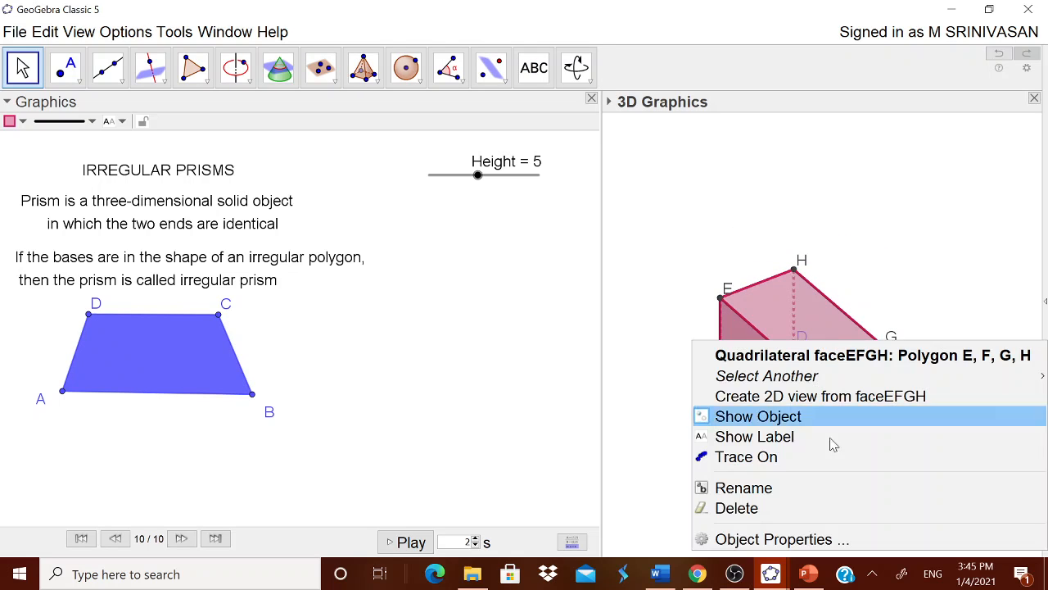
click(811, 539)
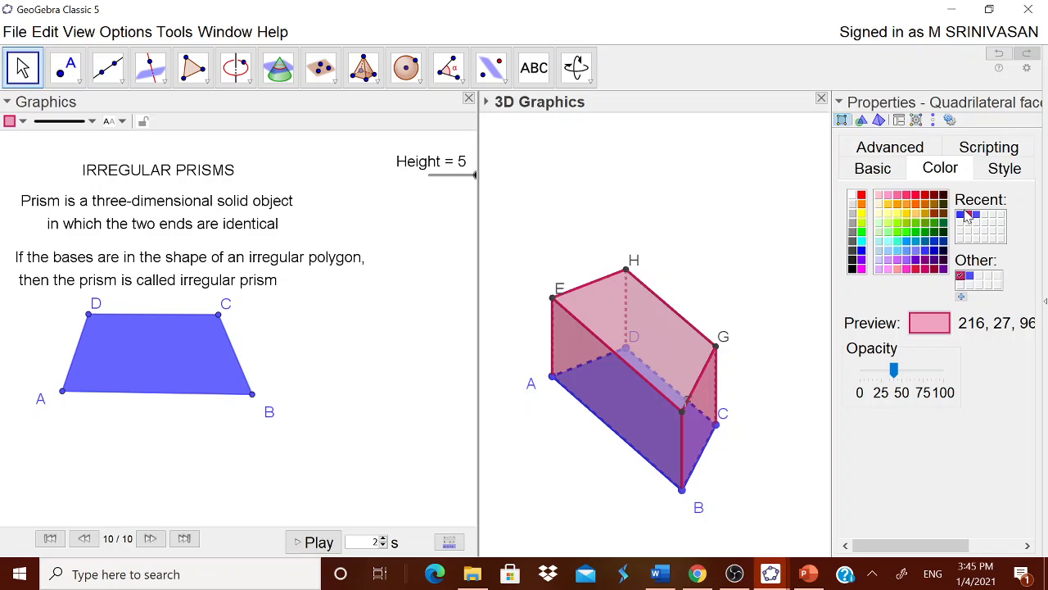
click(968, 215)
drag(894, 371, 923, 374)
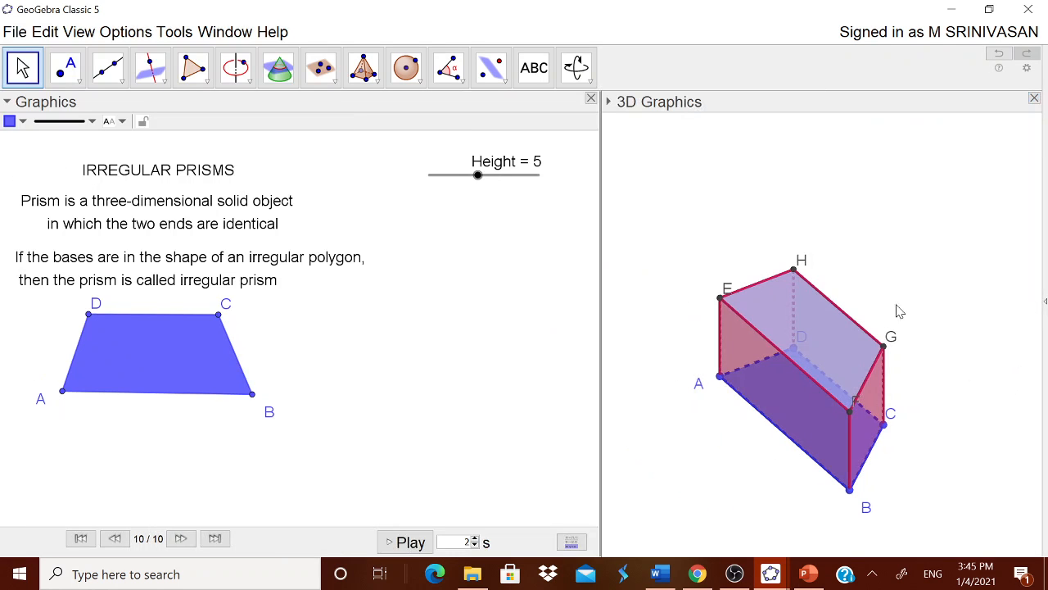
drag(945, 464, 979, 429)
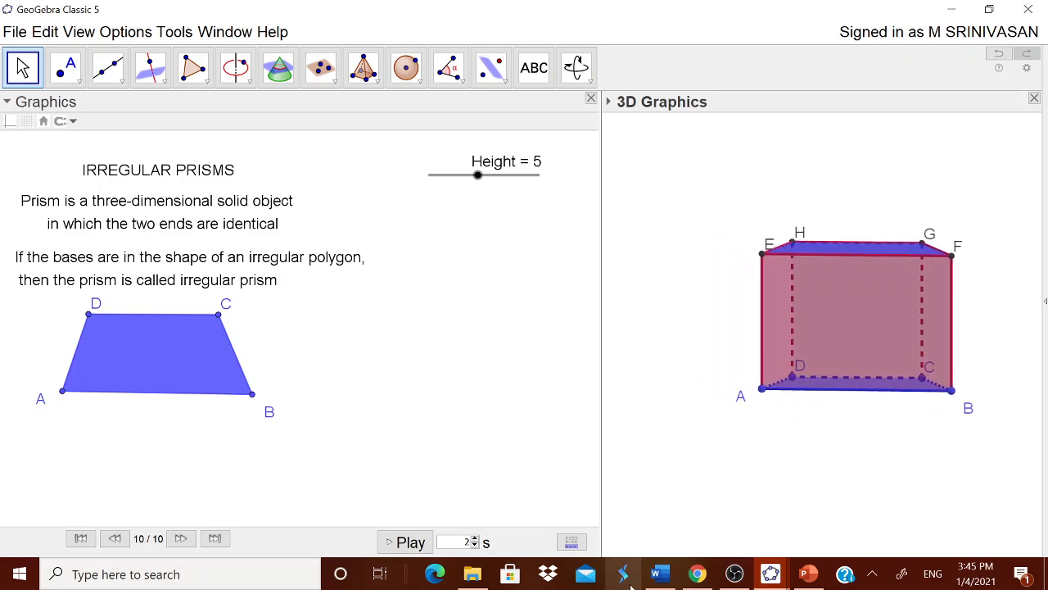
Switch to Word, copy the five lines from "A Quadrilateral Prism has" to "12 Edges" in NOTES.docx, and return to the unsaved GeoGebra worksheet.
click(656, 574)
drag(288, 332, 358, 435)
key(ctrl+c)
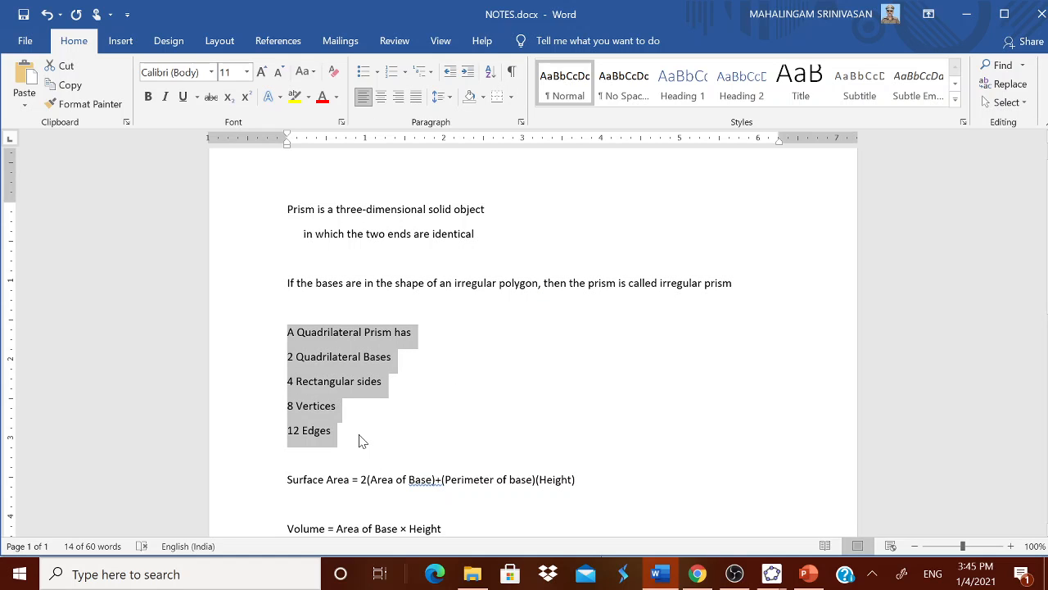
click(774, 573)
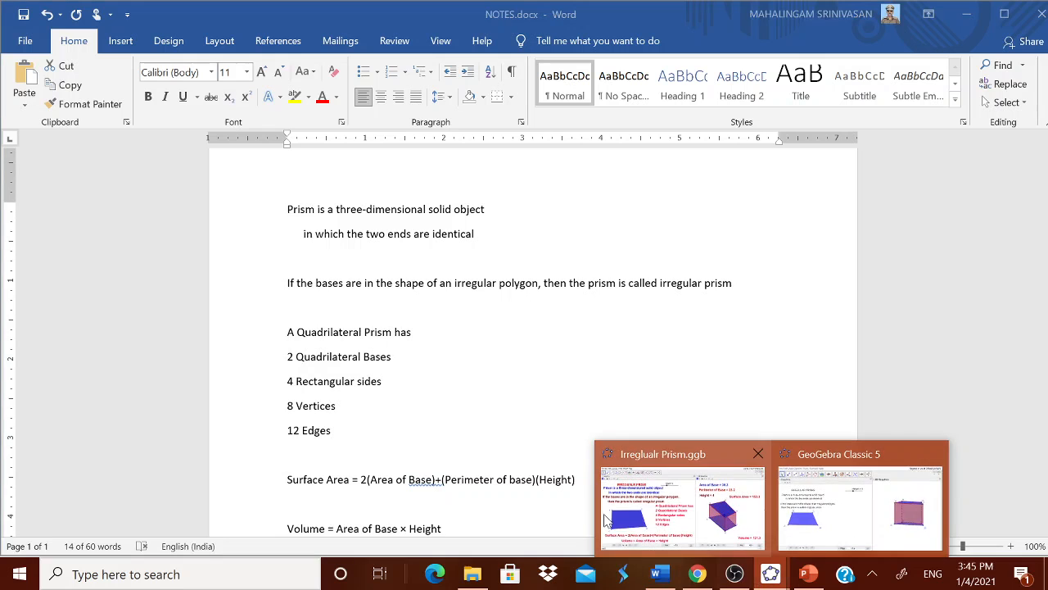
click(919, 513)
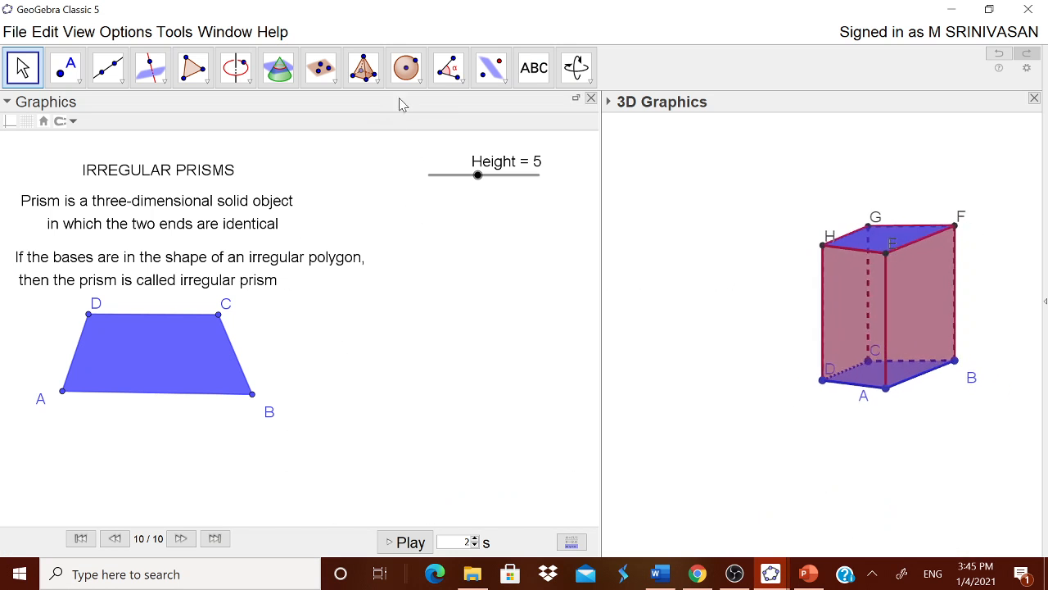
Add the copied quadrilateral prism facts as a text in the 2D Graphics view and place it beside quadrilateral ABCD.
click(457, 250)
click(423, 83)
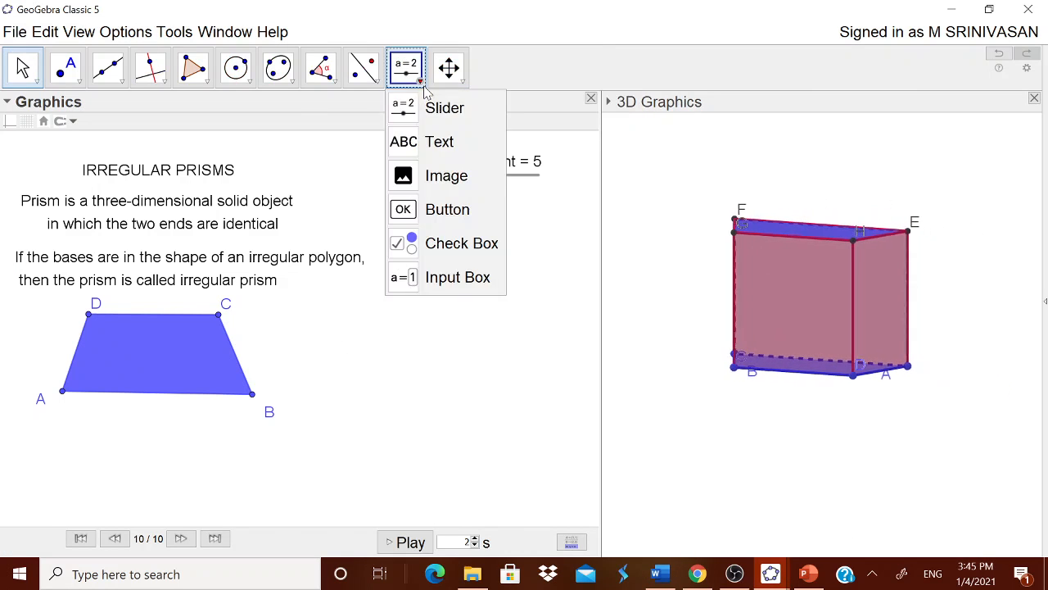
click(432, 147)
click(425, 244)
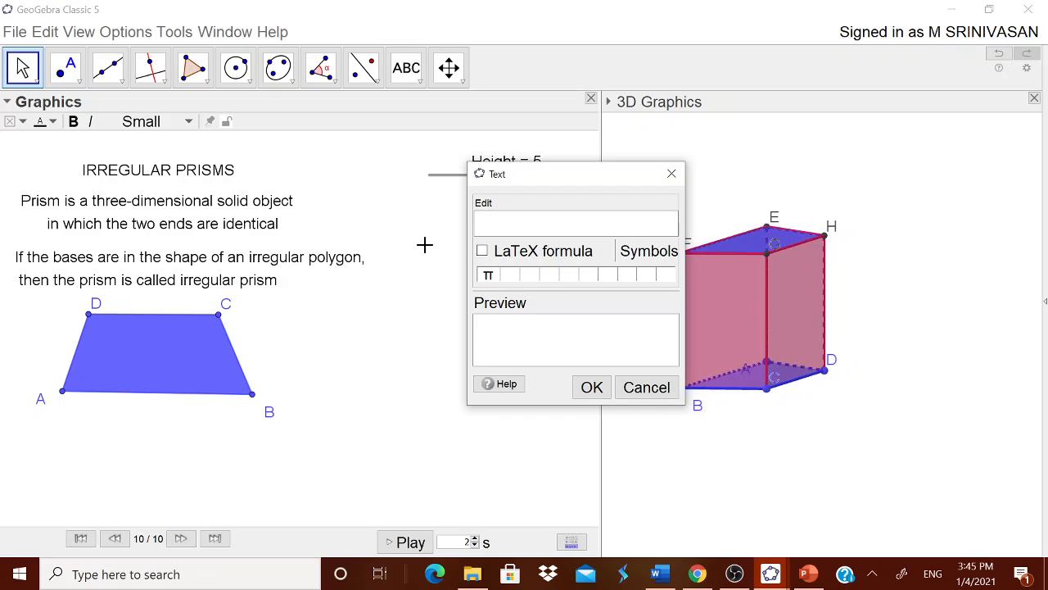
key(ctrl+v)
click(591, 386)
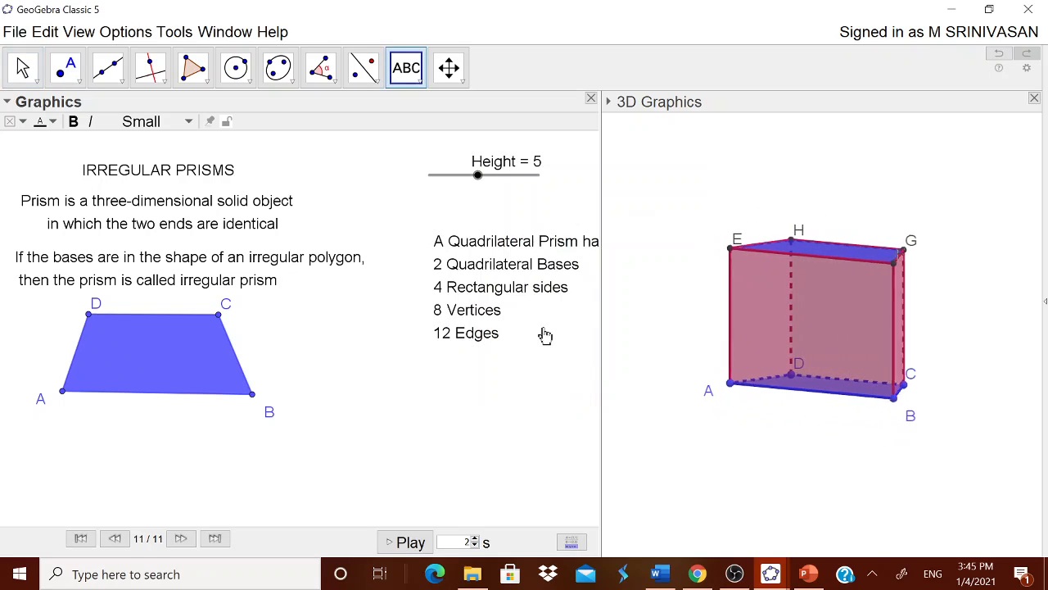
drag(438, 286, 459, 332)
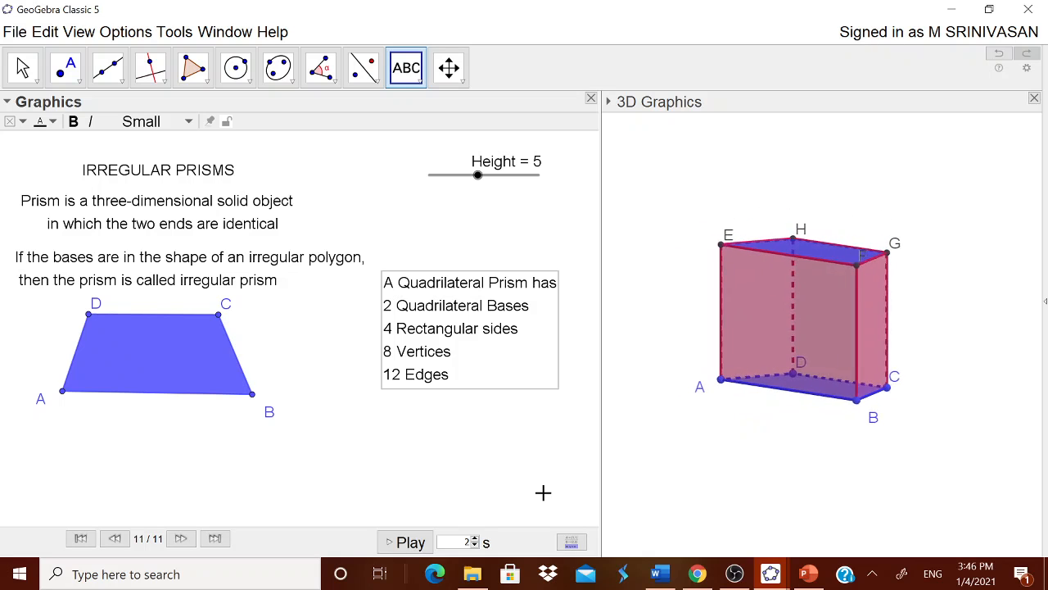
click(918, 493)
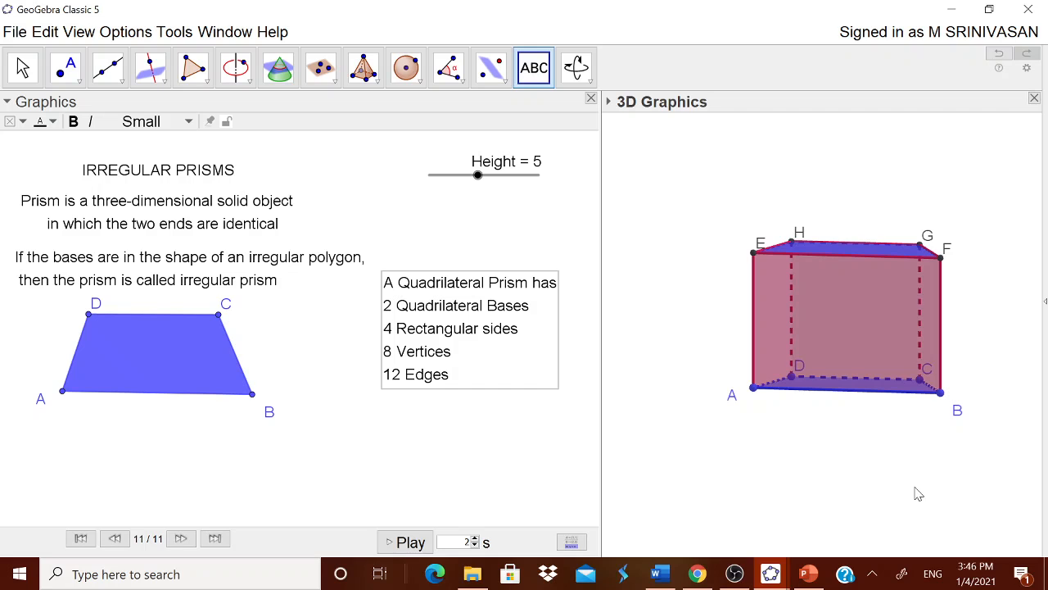
Switch to Word, copy the Surface Area formula line from NOTES.docx, and return to the unsaved GeoGebra worksheet.
click(656, 573)
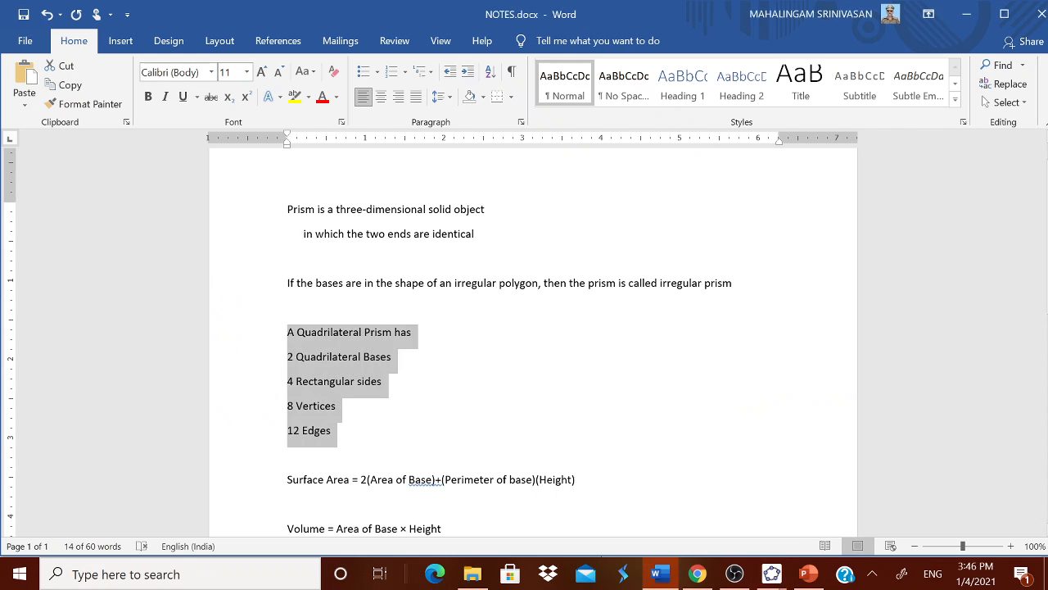
scroll(532, 344, down, 1)
drag(288, 440, 581, 439)
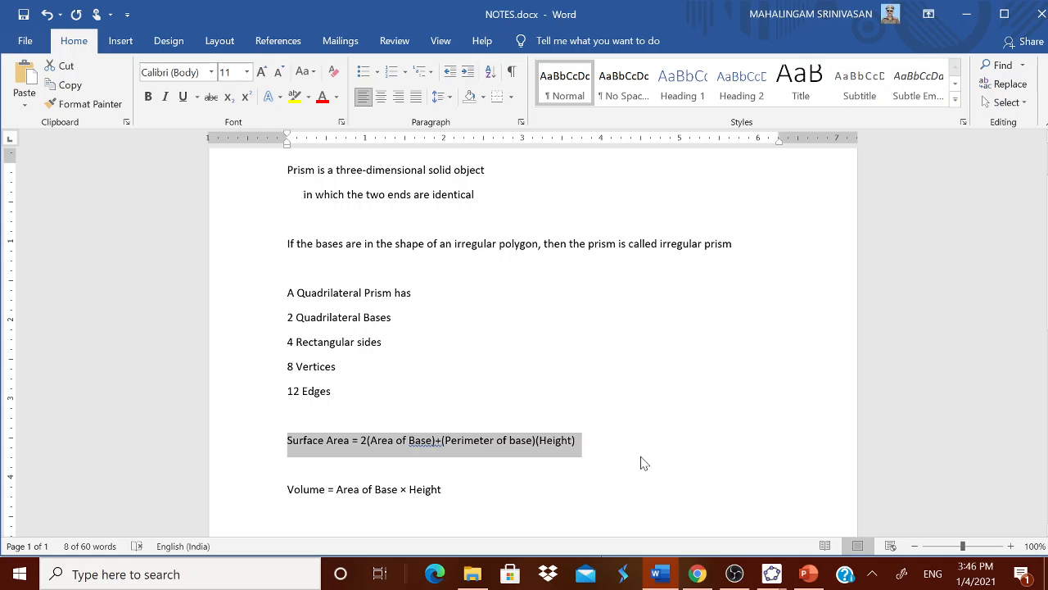
click(770, 573)
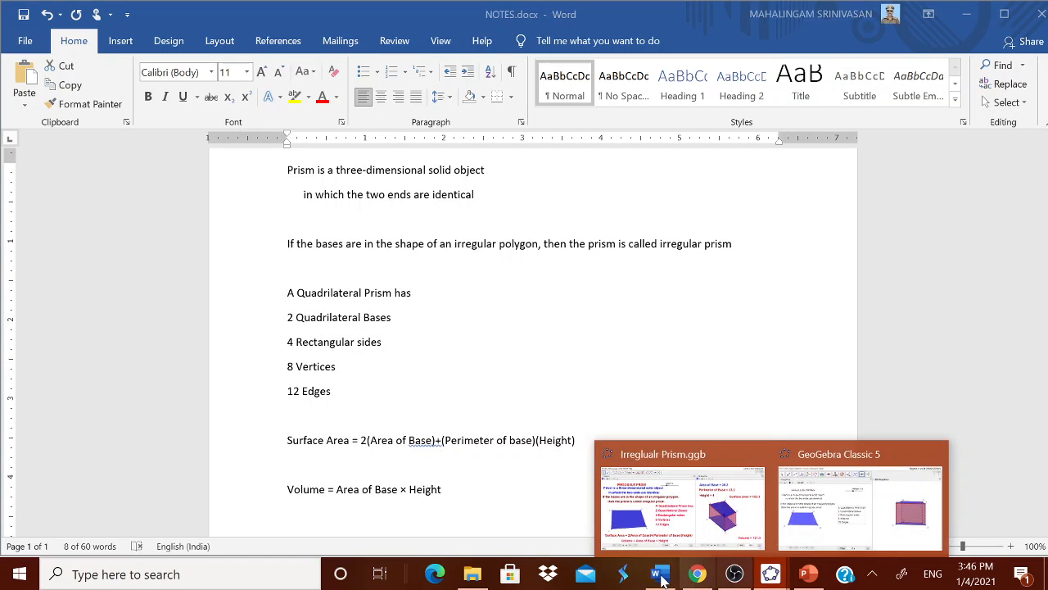
click(817, 524)
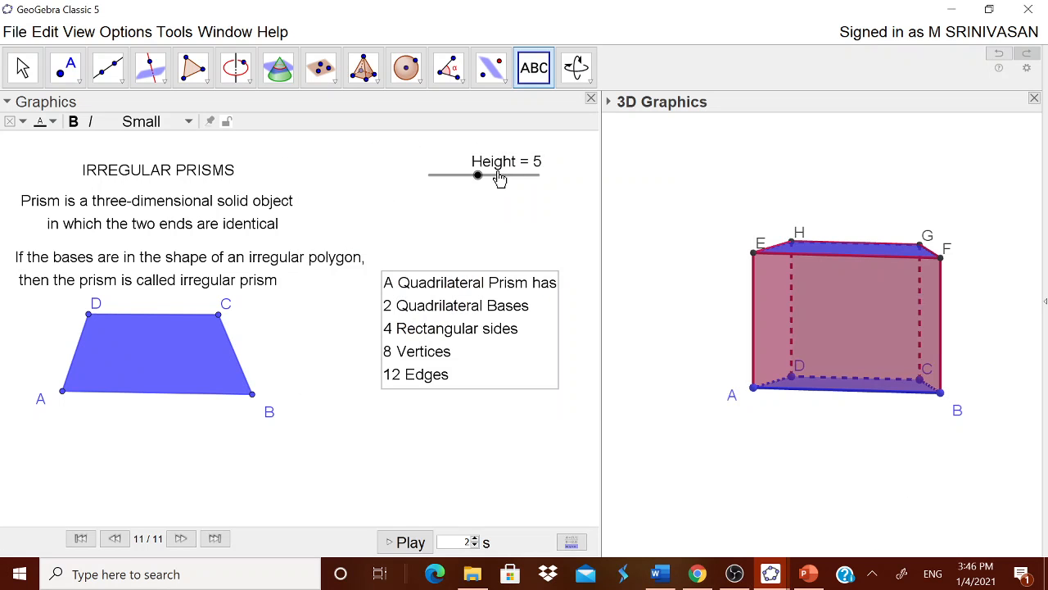
Add the text "Surface Area = 2(Area of Base)+(Perimeter of base)(Height)" and place it below quadrilateral ABCD.
click(302, 434)
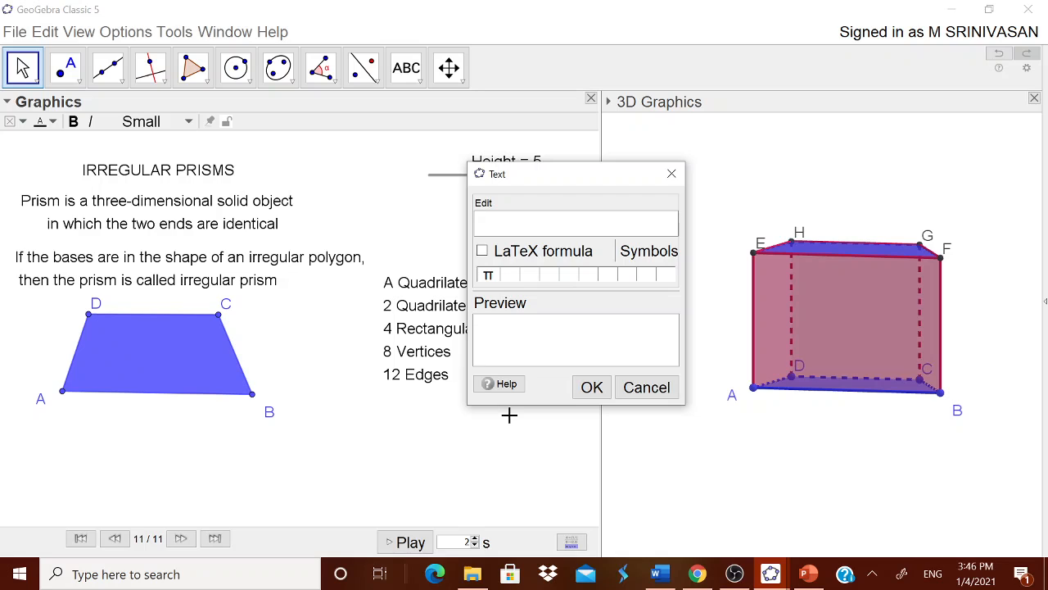
text(Surface Area = 2(Area of Base) + (Perimeter of base)(Height))
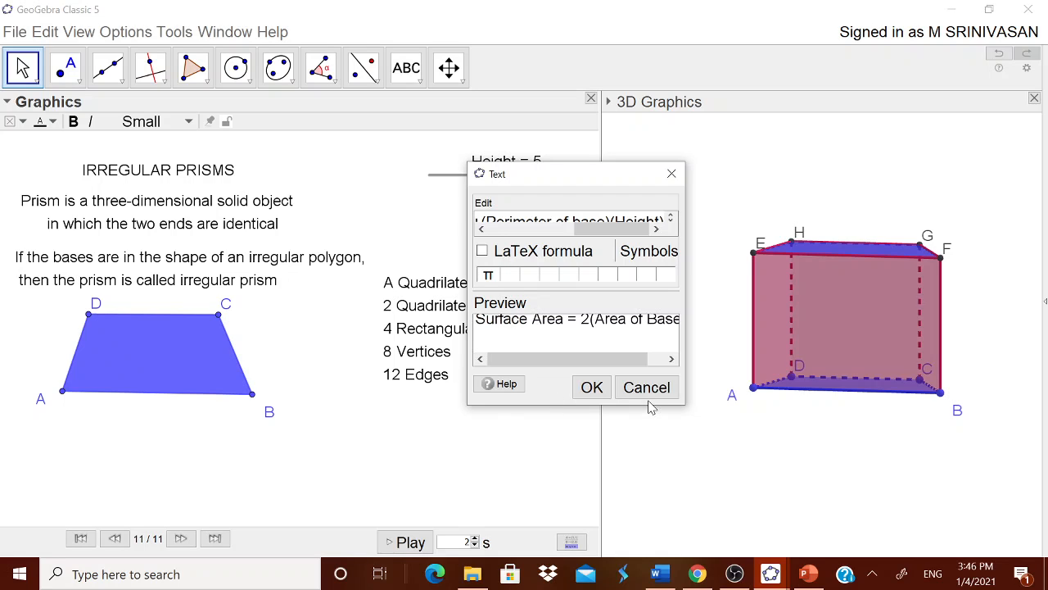
click(592, 388)
drag(498, 432, 238, 466)
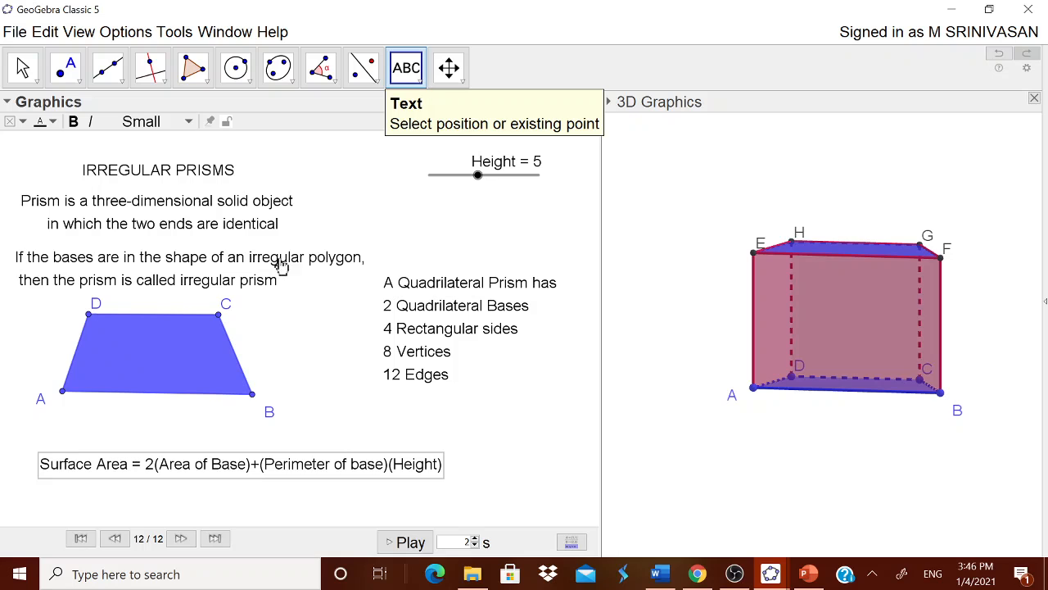
Measure the perimeter of quadrilateral ABCD with the Distance or Length tool.
click(335, 85)
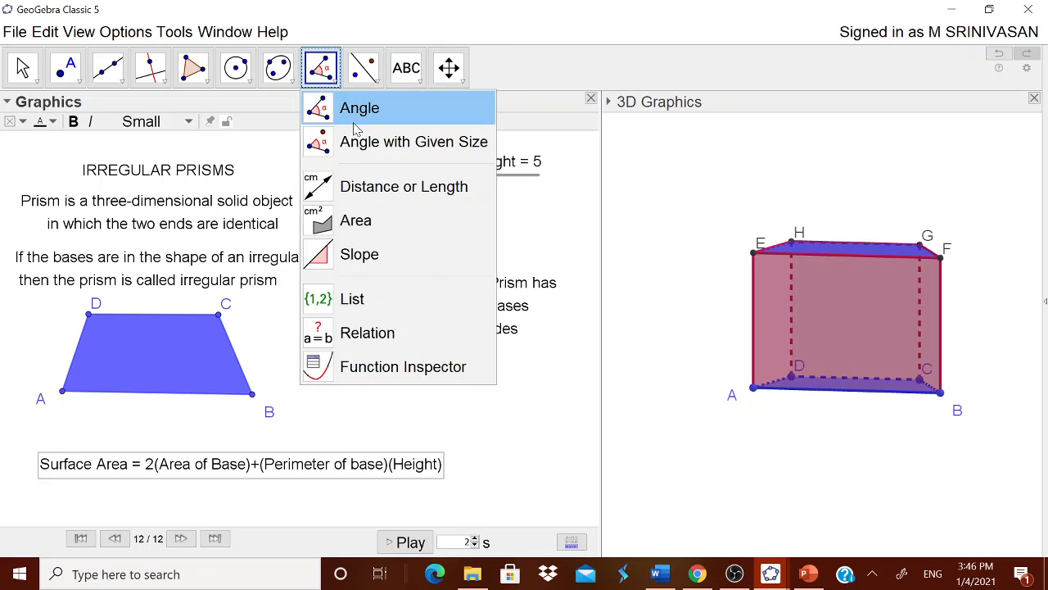
click(366, 188)
click(257, 365)
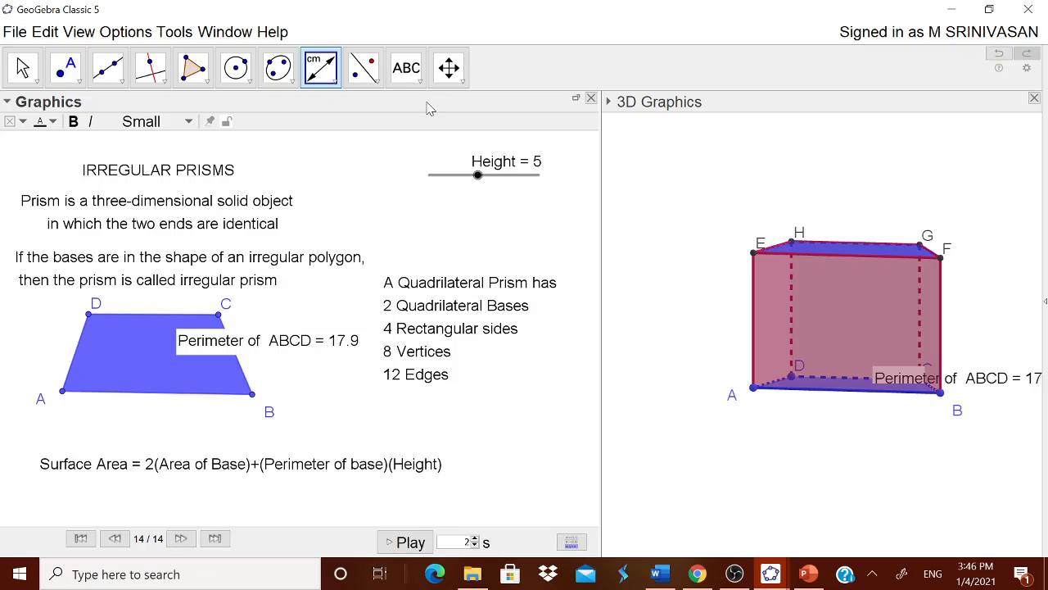
Add the text "Area of Base = " linked to object q1 in the 3D view and place it above the prism.
click(687, 193)
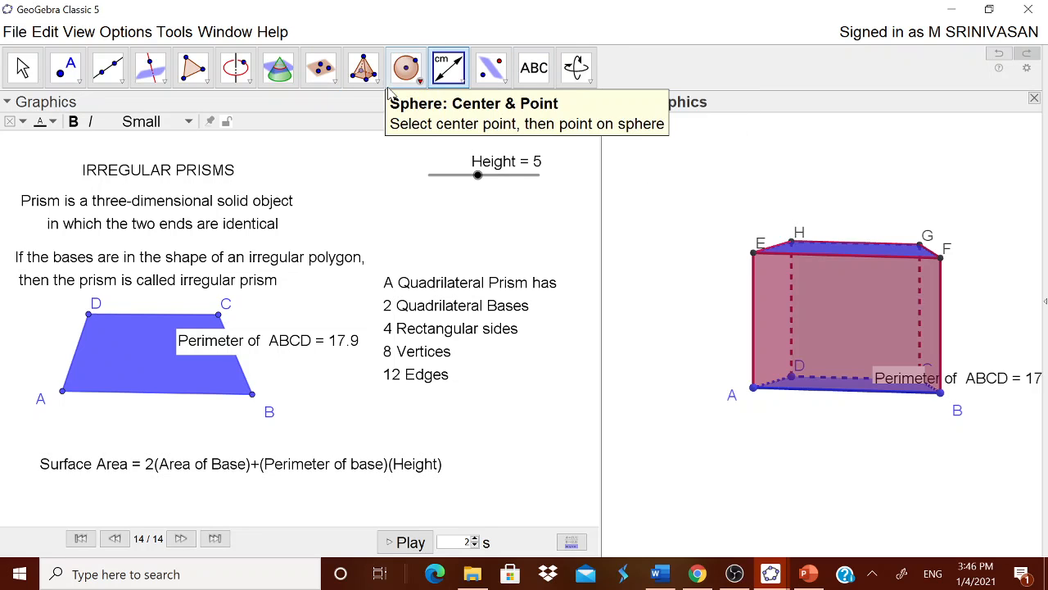
click(534, 67)
click(815, 176)
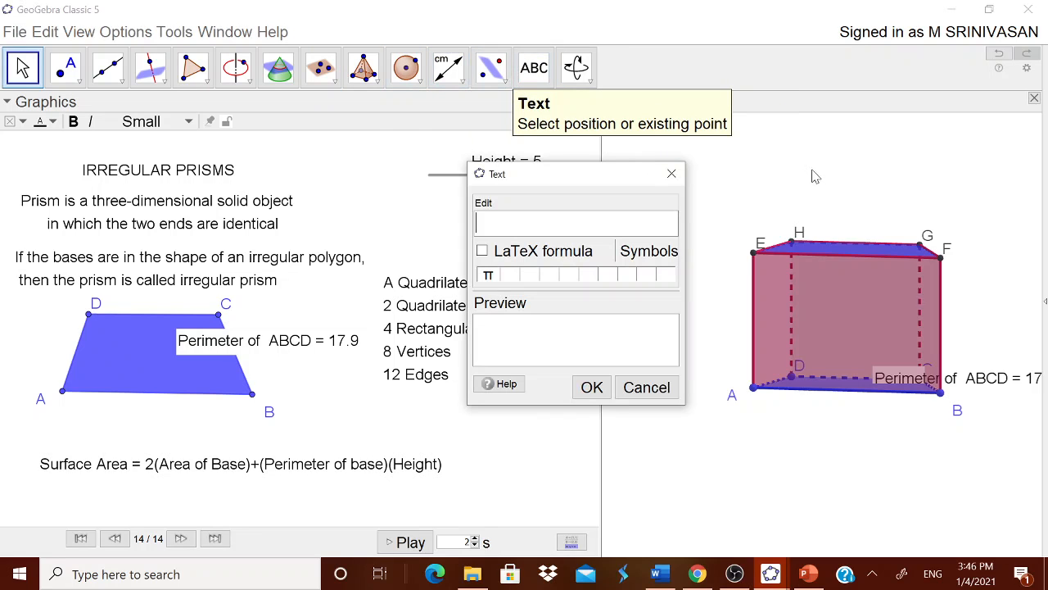
text(Area of)
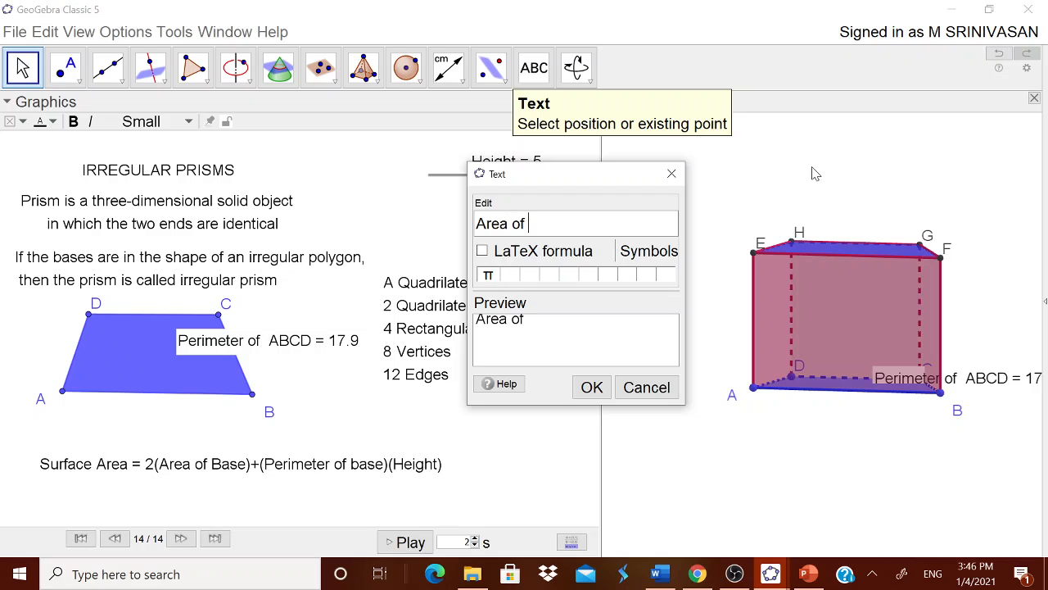
text( Base =)
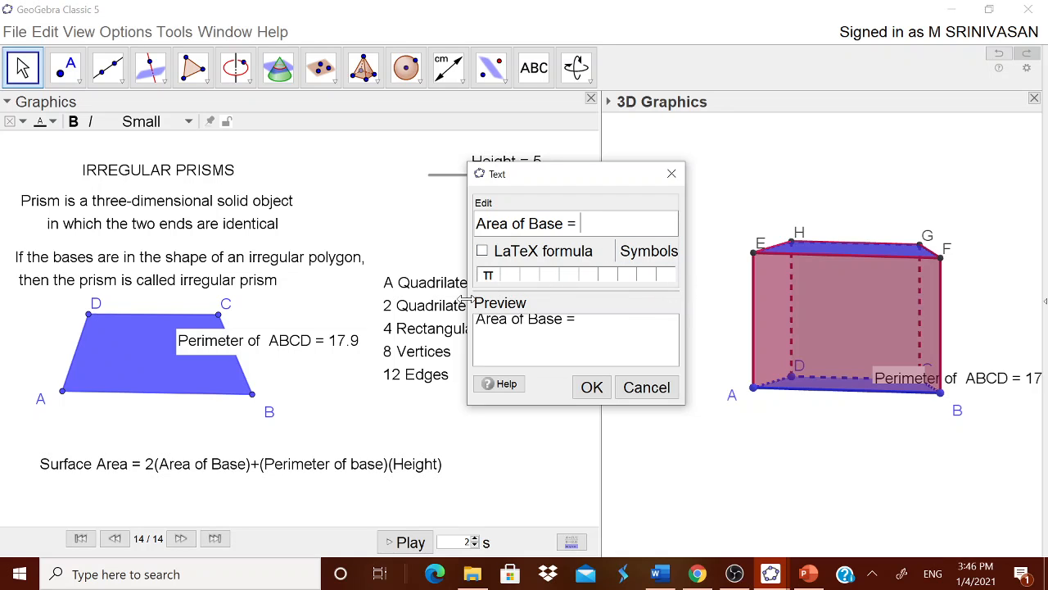
drag(465, 298, 402, 302)
click(653, 253)
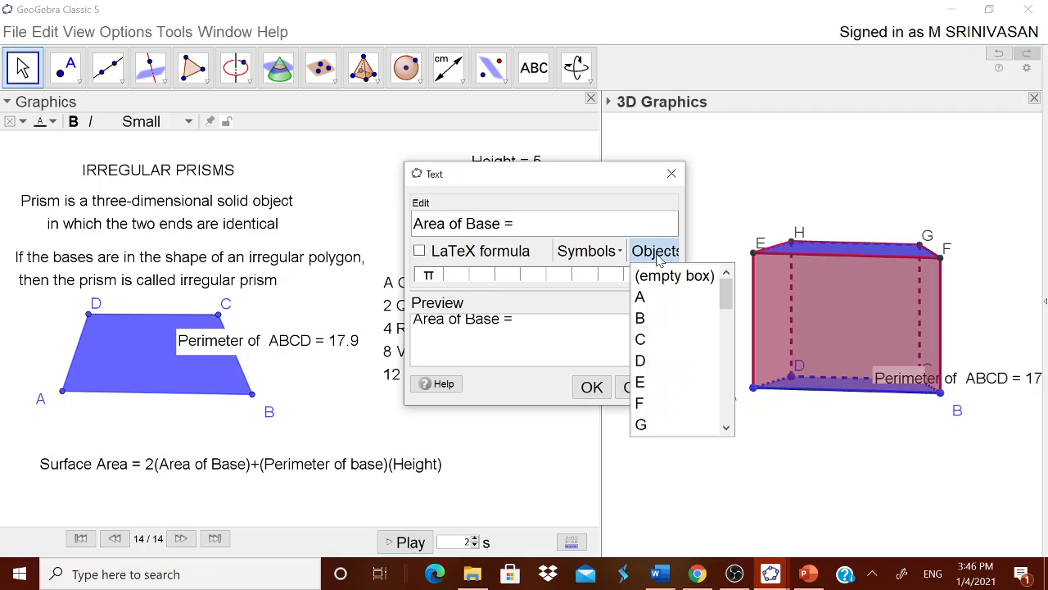
drag(728, 295, 723, 397)
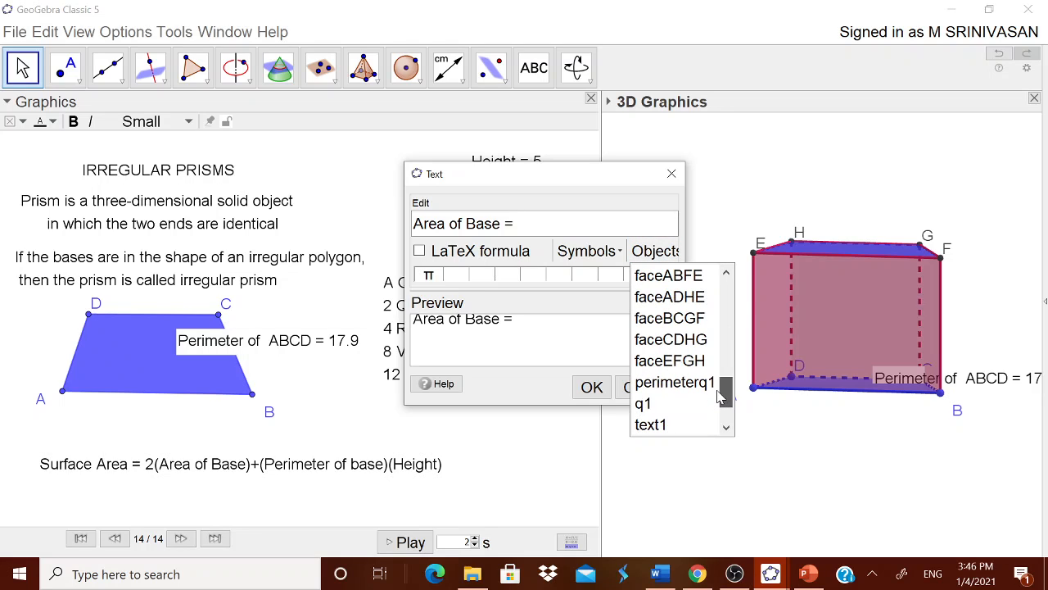
click(667, 402)
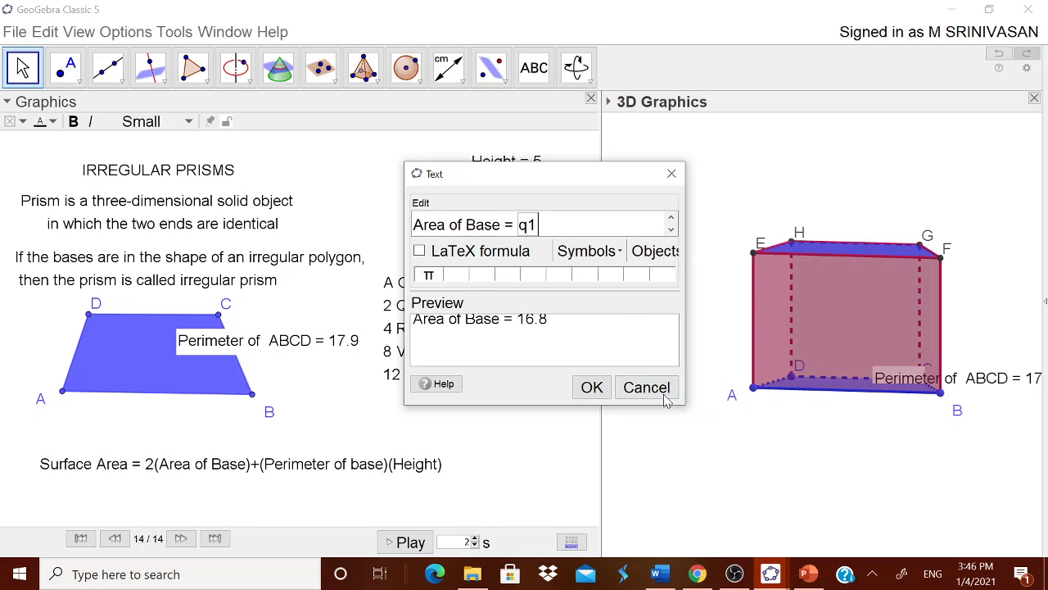
click(591, 388)
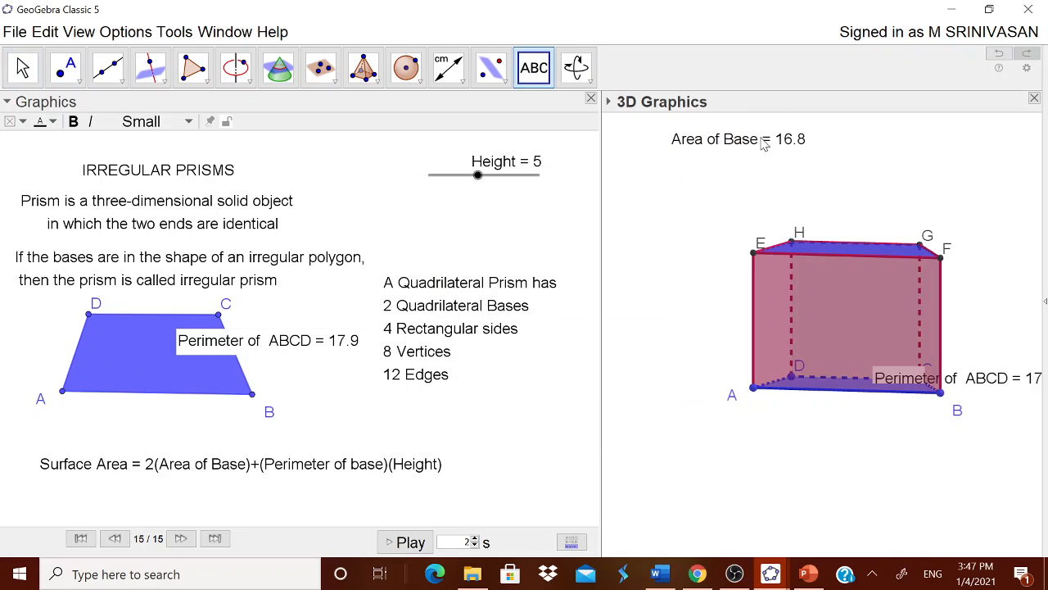
drag(764, 143, 721, 140)
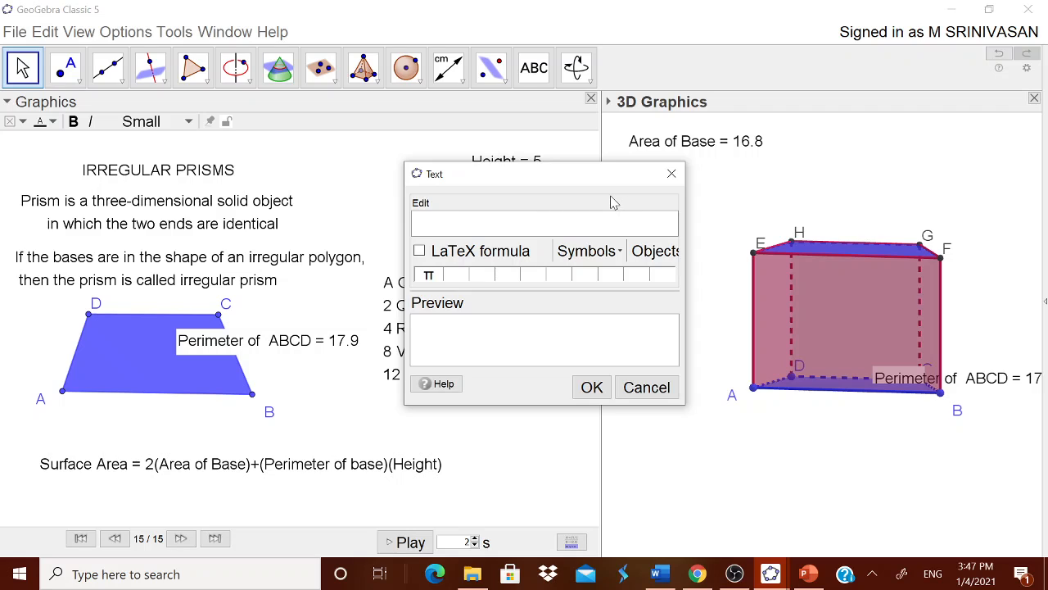
Add the text "Perimter of Base=" linked to object perimeterq1 in the 3D view and place it below the base area text.
text(Perimter of )
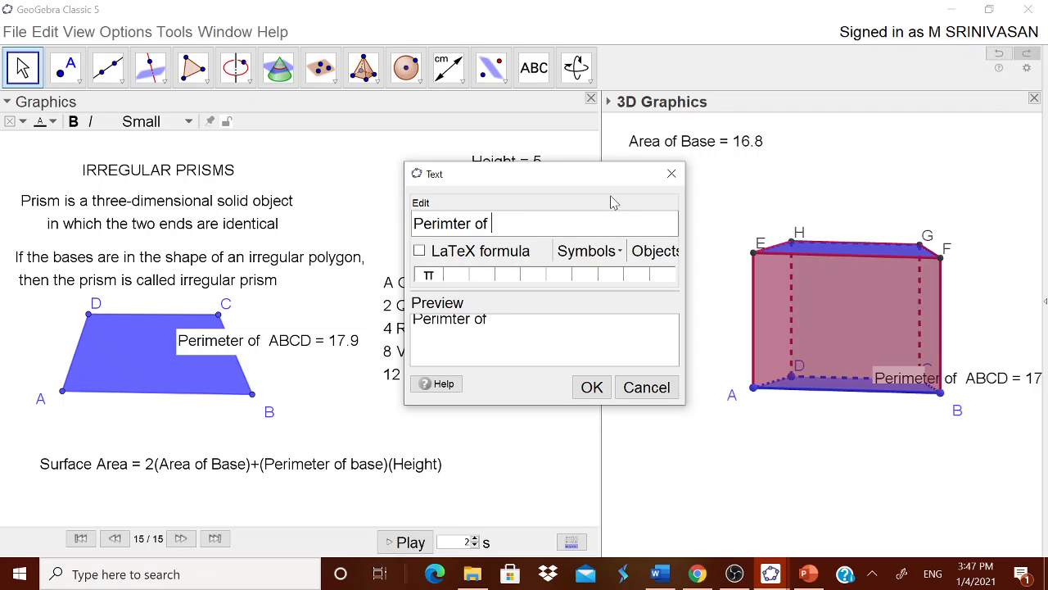
text(Base=)
click(655, 251)
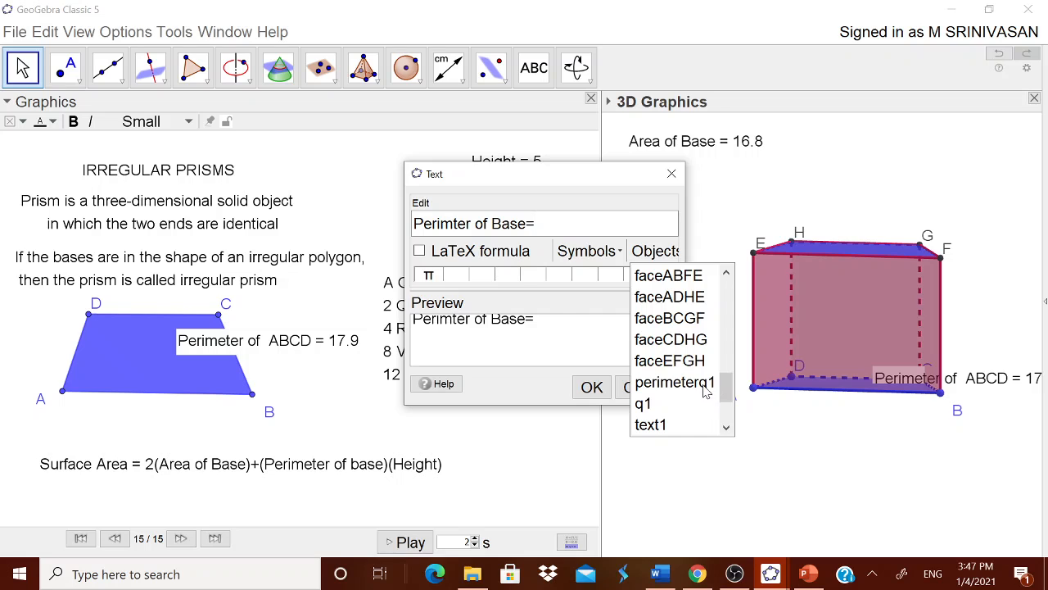
click(674, 382)
click(593, 387)
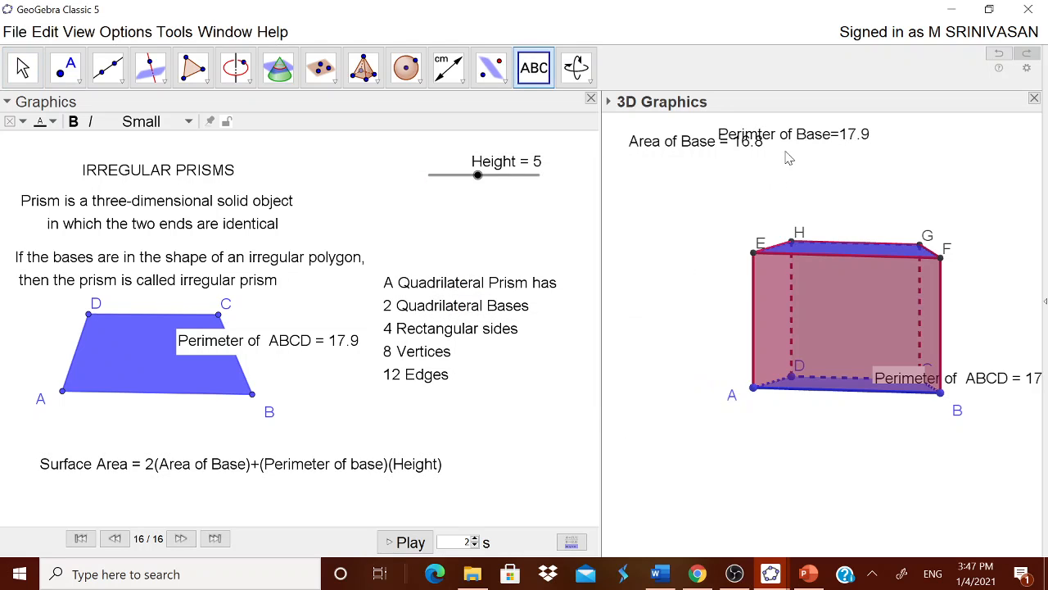
drag(803, 141, 715, 182)
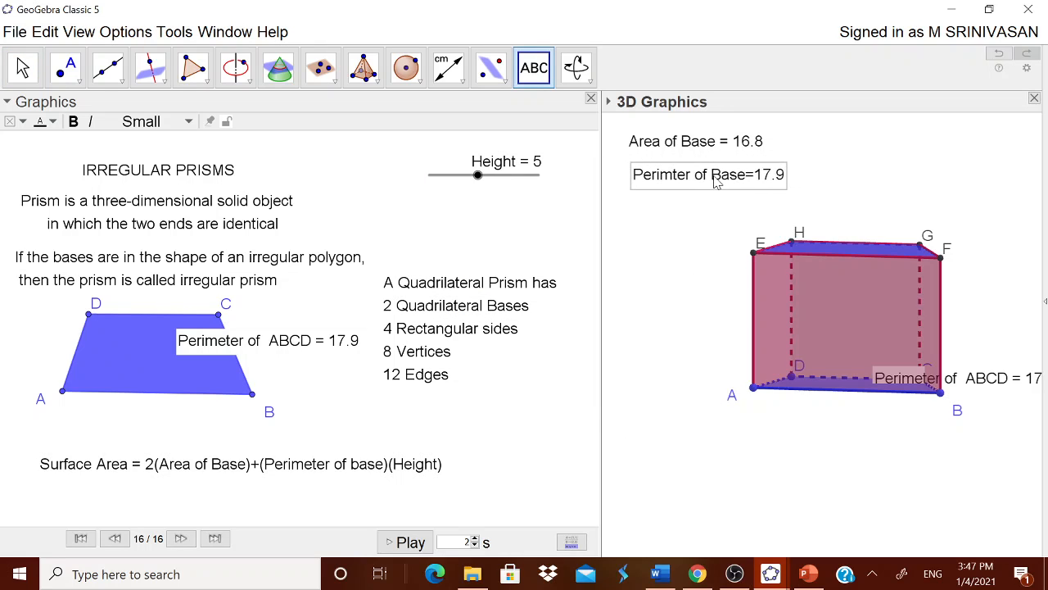
Add the text "Height = " linked to the Height slider in the 3D view and place it below the base perimeter text.
click(715, 181)
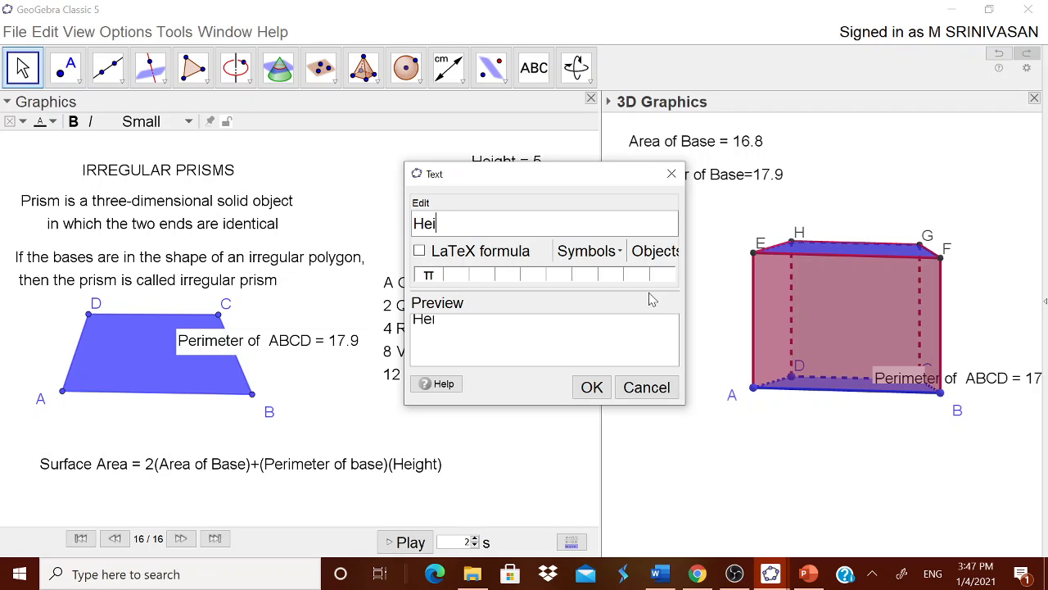
text(Height =)
click(655, 251)
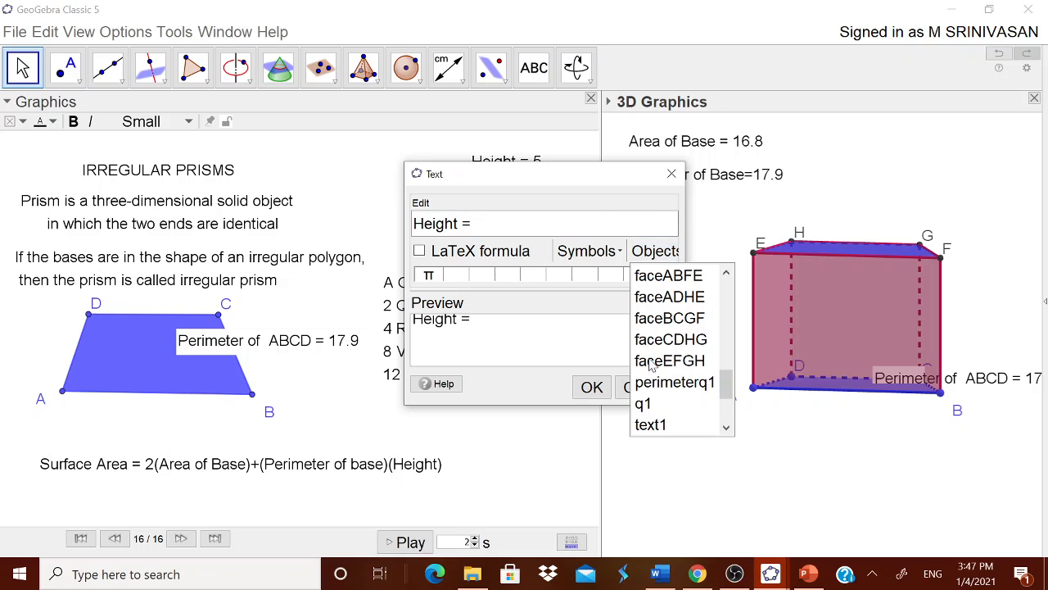
drag(727, 390, 733, 326)
click(681, 305)
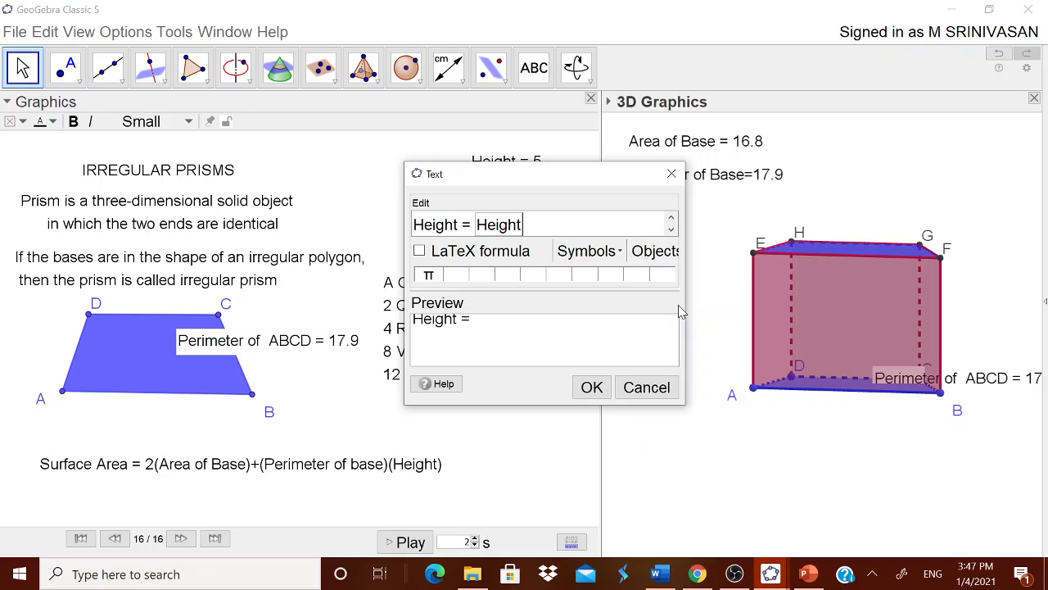
click(593, 387)
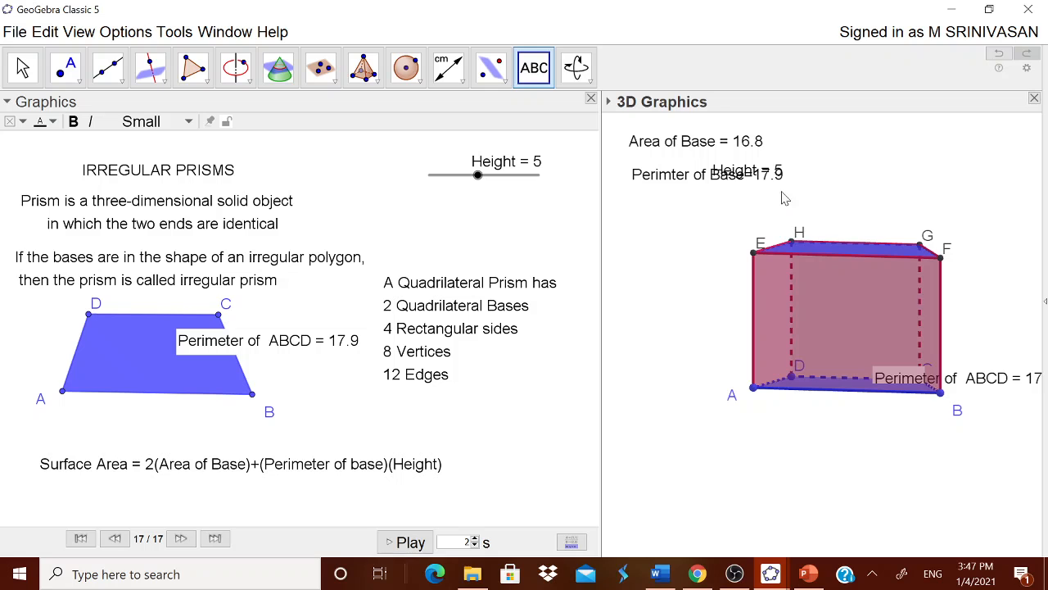
click(750, 179)
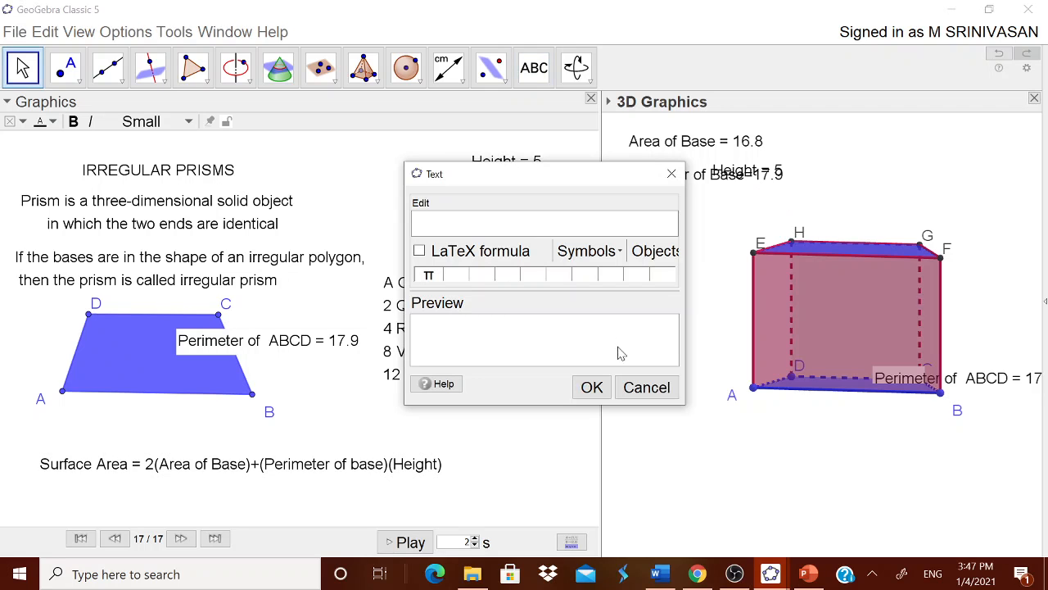
click(646, 388)
key(Escape)
drag(755, 176, 684, 214)
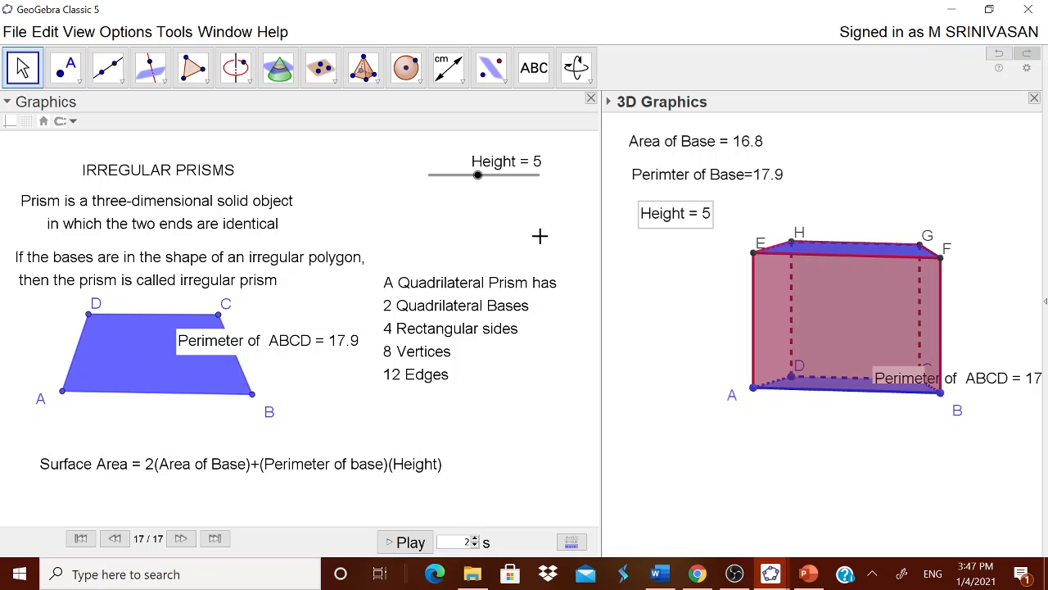
mouse_move(482, 185)
mouse_down()
mouse_move(508, 188)
mouse_move(477, 190)
mouse_up()
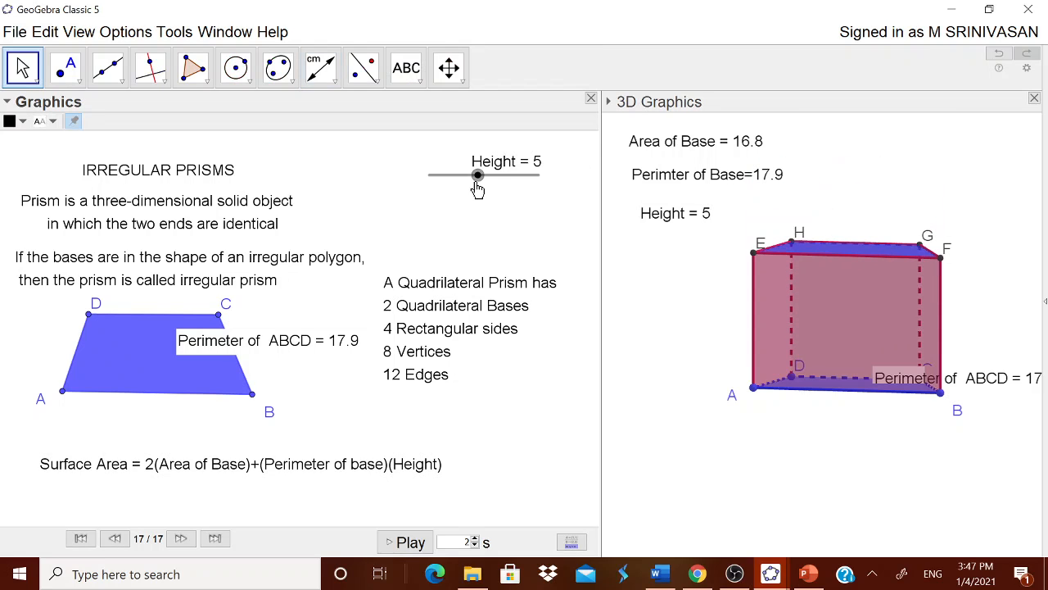